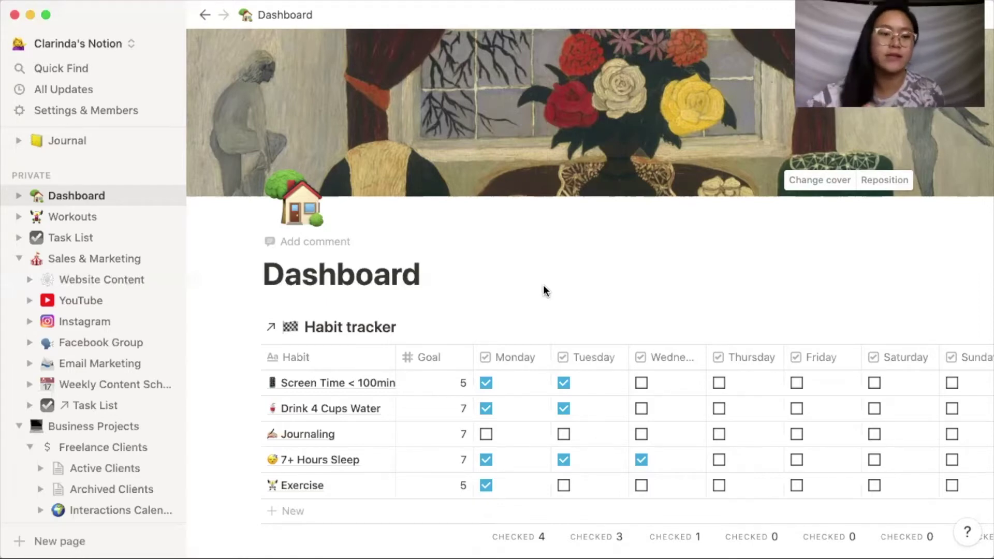
- Examine the Dashboard's Habit tracker, including each habit's goal and its daily checkboxes from Monday to Sunday
{"action": "scroll", "coordinate": [545, 291], "scroll_direction": "down", "scroll_amount": 3}
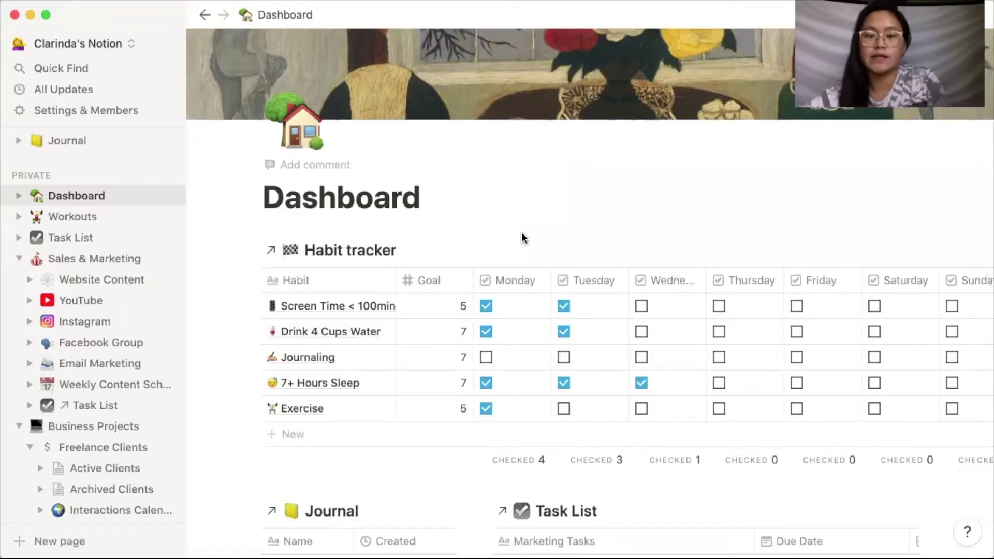
{"action": "scroll", "coordinate": [495, 321], "scroll_direction": "right", "scroll_amount": 3}
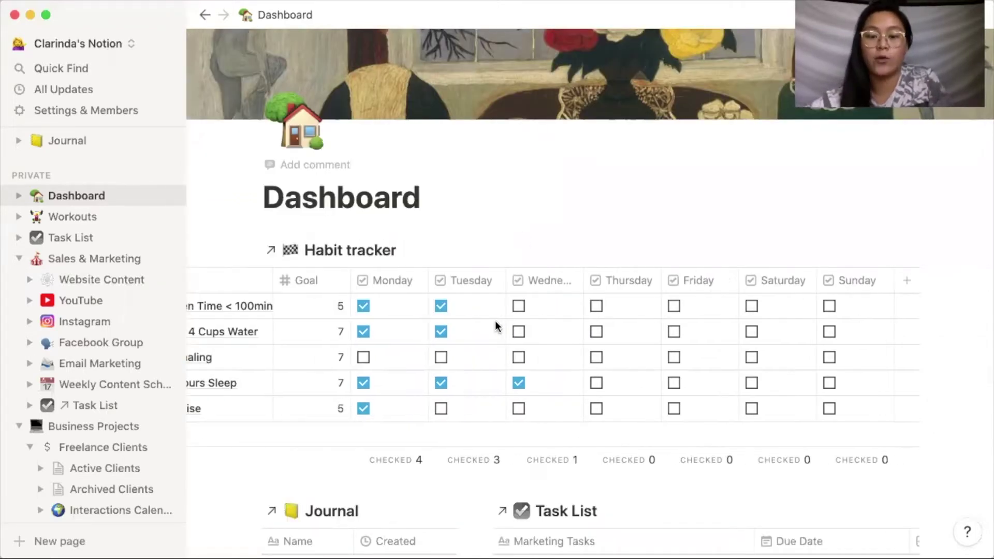
{"action": "scroll", "coordinate": [495, 321], "scroll_direction": "left", "scroll_amount": 3}
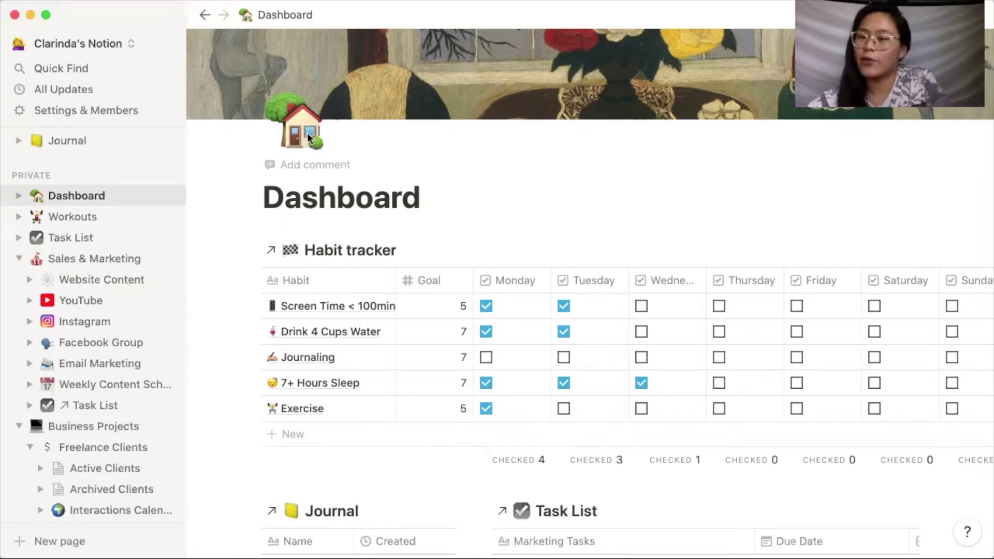
{"action": "scroll", "coordinate": [545, 309], "scroll_direction": "right", "scroll_amount": 2}
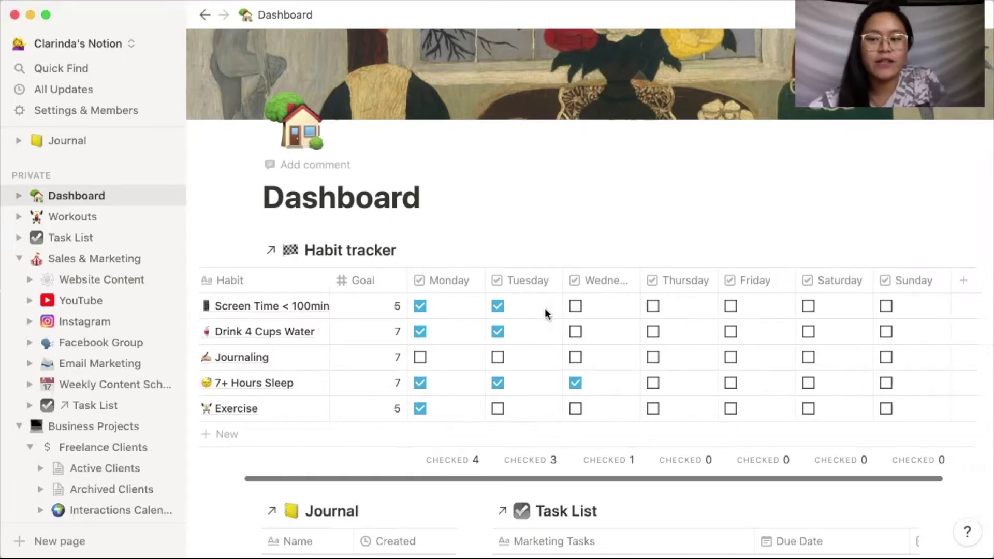
{"action": "scroll", "coordinate": [545, 309], "scroll_direction": "down", "scroll_amount": 3}
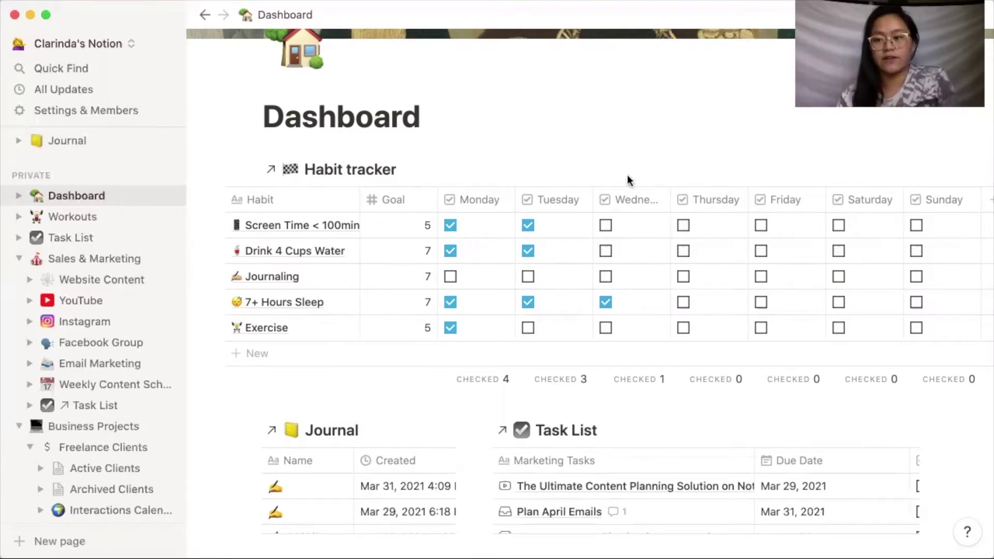
{"action": "scroll", "coordinate": [676, 237], "scroll_direction": "right", "scroll_amount": 1}
{"action": "scroll", "coordinate": [676, 237], "scroll_direction": "right", "scroll_amount": 3}
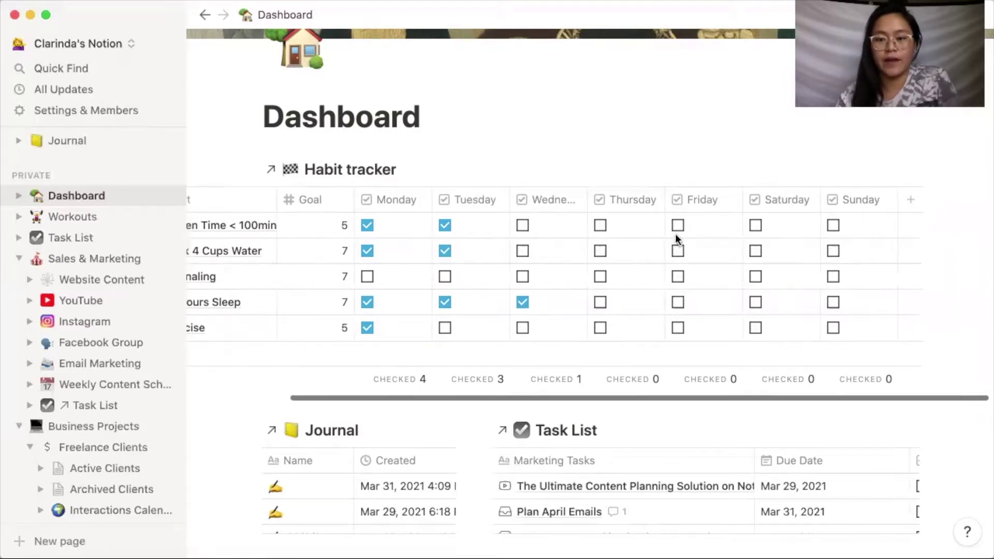
{"action": "scroll", "coordinate": [675, 238], "scroll_direction": "left", "scroll_amount": 5}
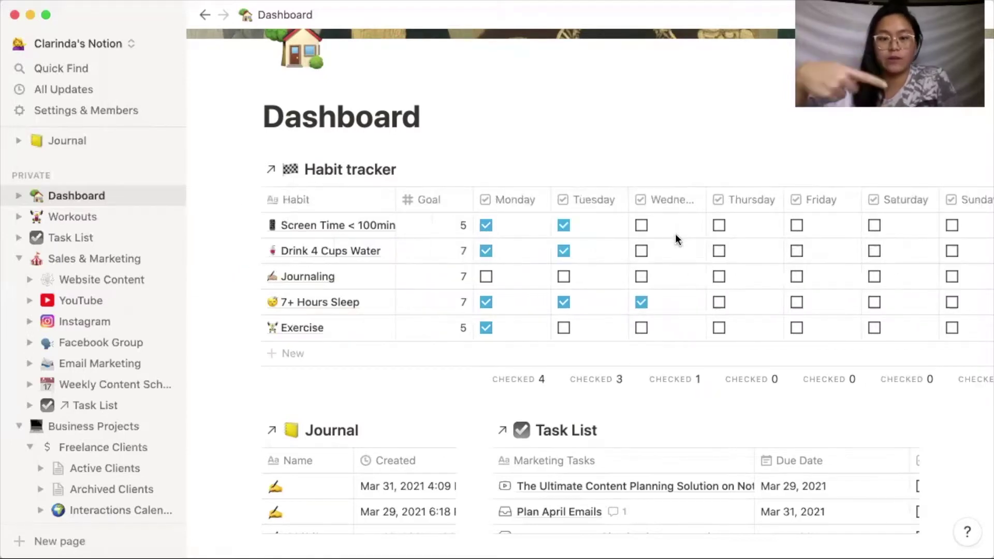
{"action": "scroll", "coordinate": [675, 234], "scroll_direction": "right", "scroll_amount": 3}
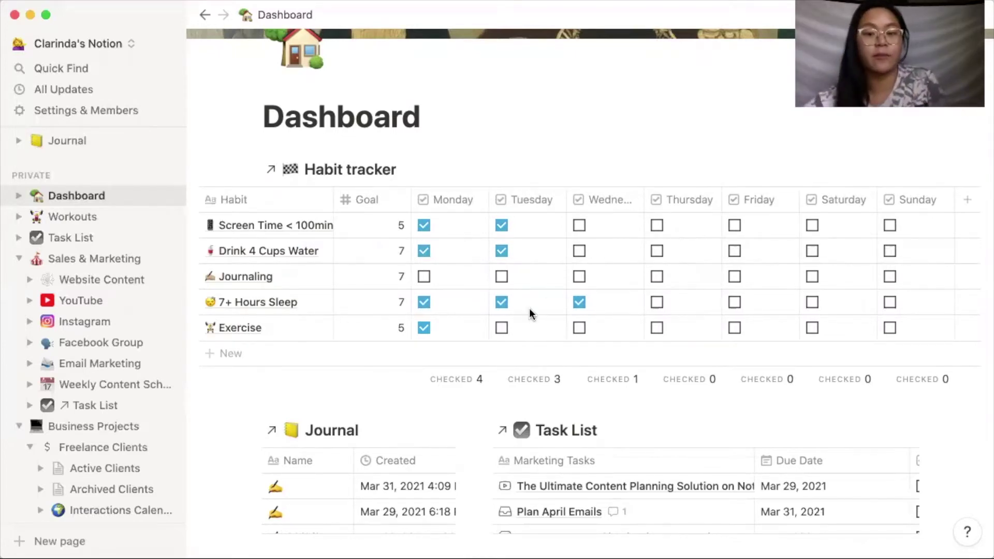
- Open the most recent entry in the Dashboard's Journal and read through its daily prompts
{"action": "scroll", "coordinate": [529, 308], "scroll_direction": "down", "scroll_amount": 5}
{"action": "scroll", "coordinate": [529, 308], "scroll_direction": "down", "scroll_amount": 3}
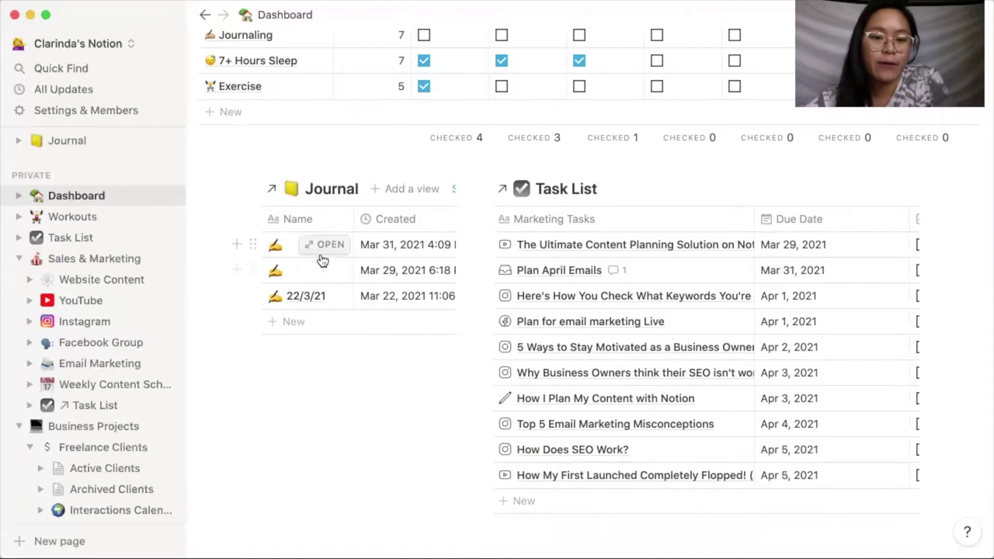
{"action": "left_click", "coordinate": [320, 246]}
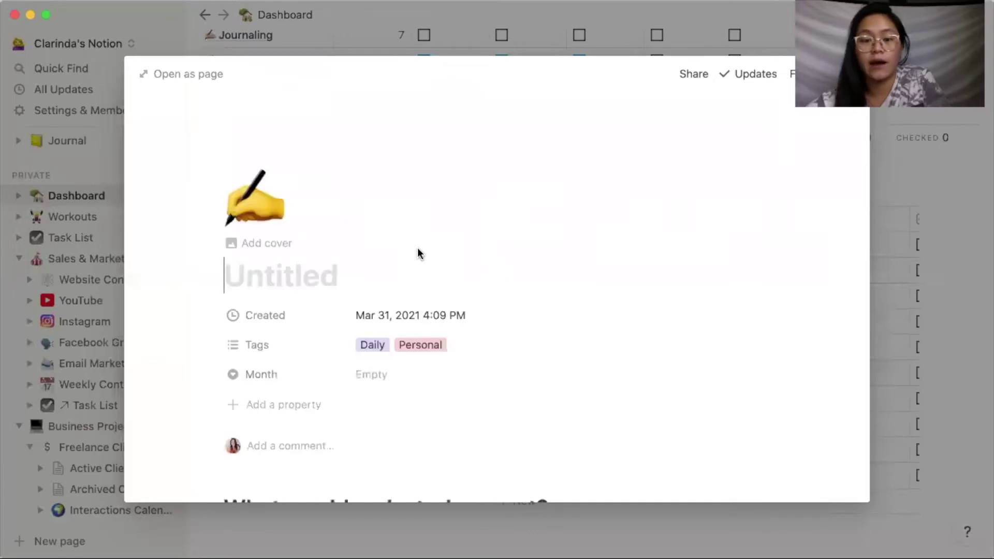
{"action": "scroll", "coordinate": [464, 446], "scroll_direction": "down", "scroll_amount": 3}
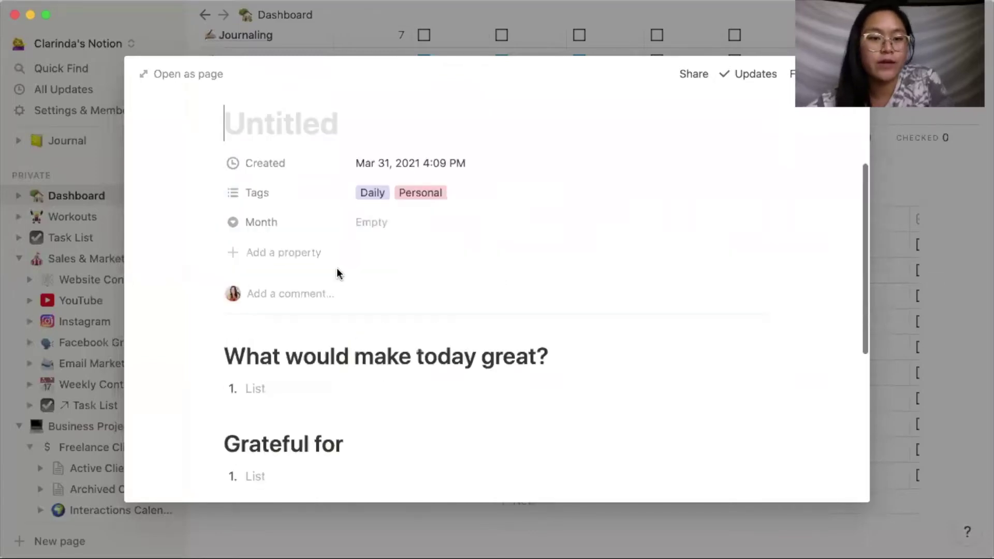
{"action": "scroll", "coordinate": [310, 280], "scroll_direction": "down", "scroll_amount": 3}
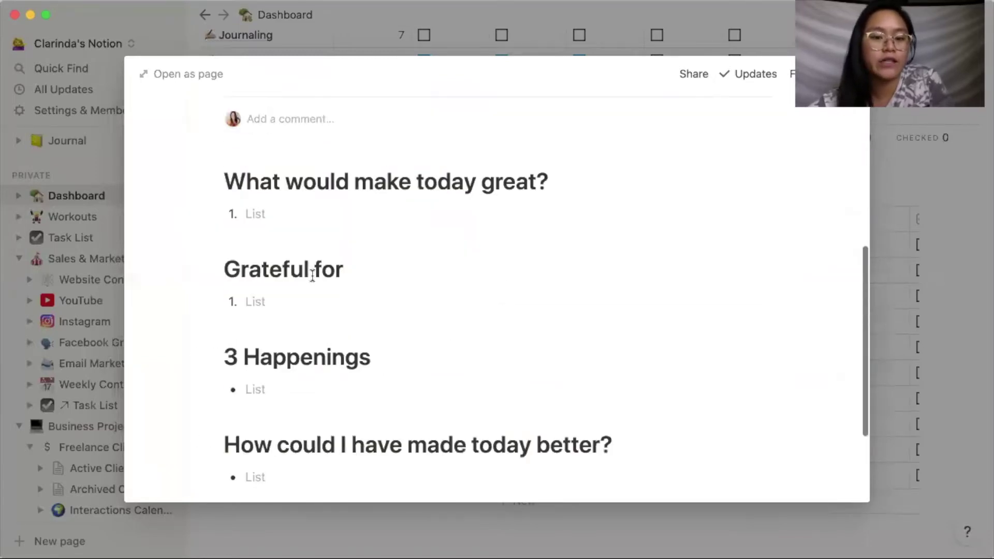
- Delete all the prompt headings and lists from the body of the open journal entry
{"action": "scroll", "coordinate": [274, 238], "scroll_direction": "up", "scroll_amount": 1}
{"action": "left_click", "coordinate": [239, 252]}
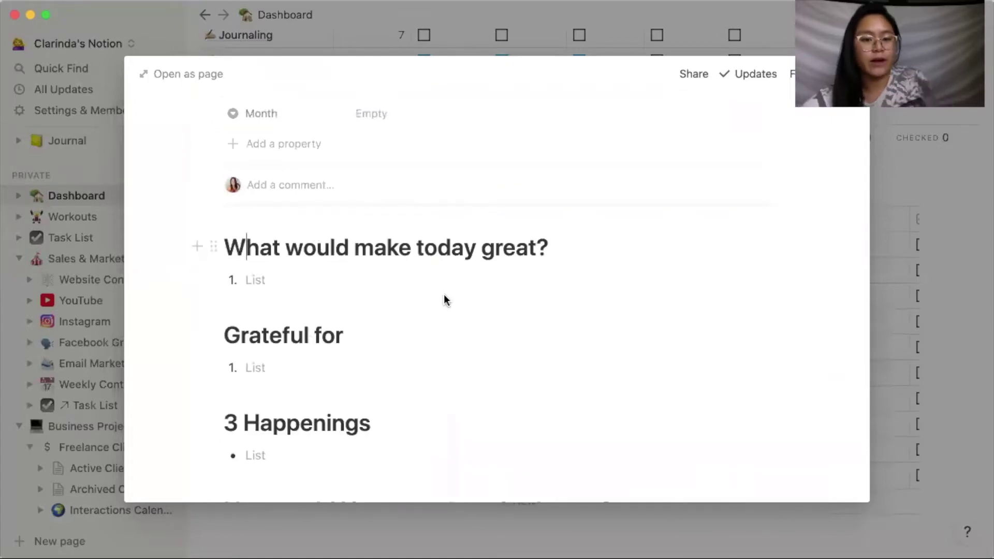
{"action": "type", "text": "a"}
{"action": "key", "text": "Escape"}
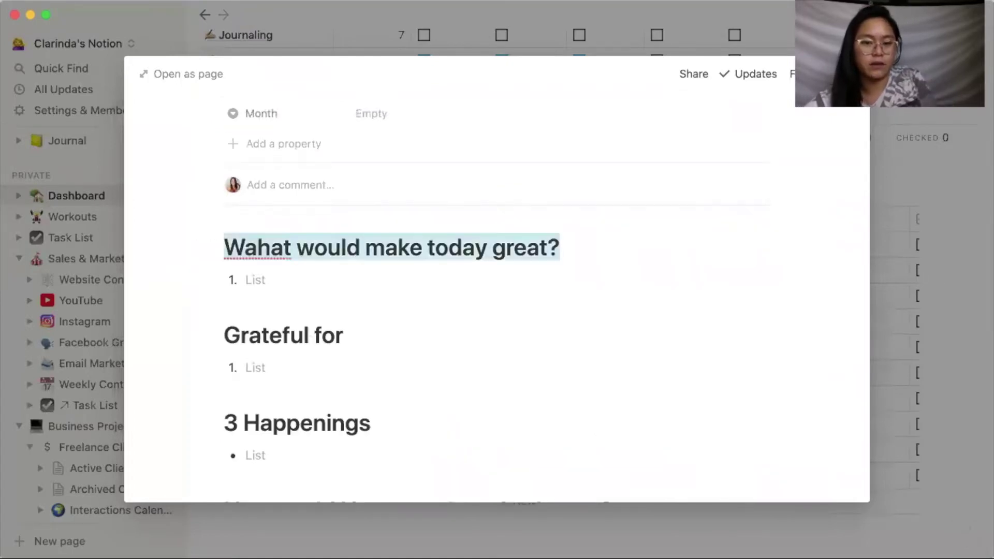
{"action": "key", "text": "shift+Down"}
{"action": "key", "text": "shift+Down"}
{"action": "key", "text": "shift+Down"}
{"action": "key", "text": "shift+Down"}
{"action": "key", "text": "shift+Down"}
{"action": "key", "text": "shift+Down"}
{"action": "key", "text": "BackSpace"}
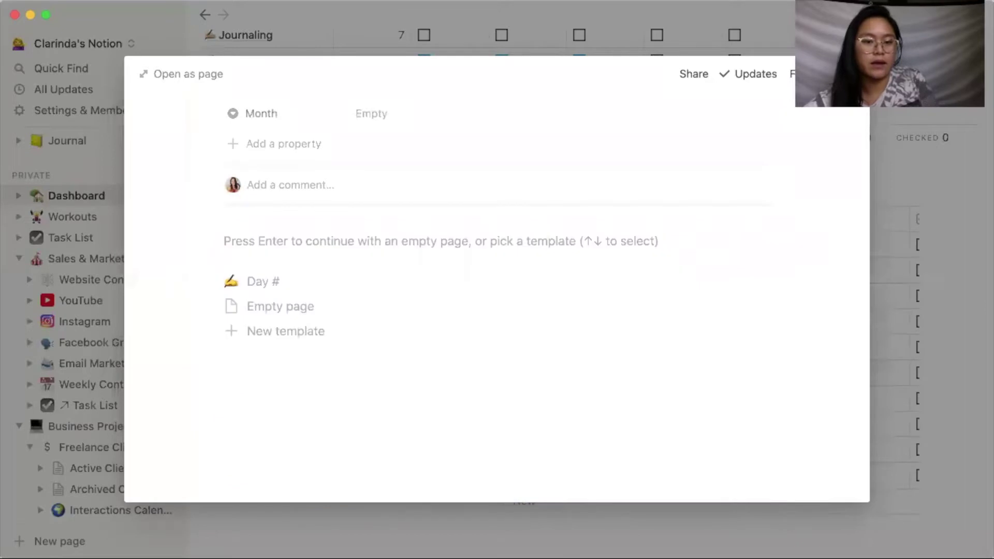
- Apply the Day # template to the emptied journal entry and close the entry
{"action": "left_click", "coordinate": [273, 280]}
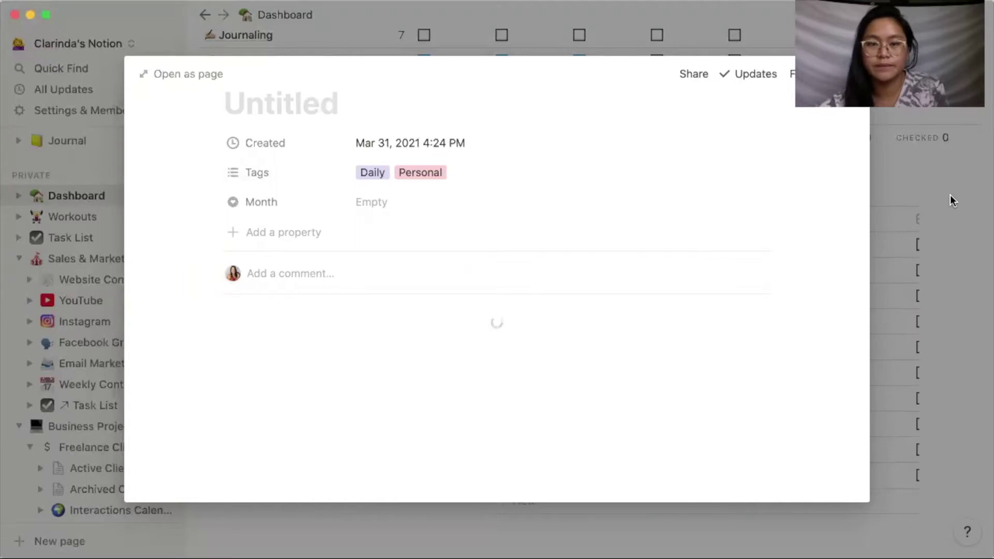
{"action": "left_click", "coordinate": [359, 18]}
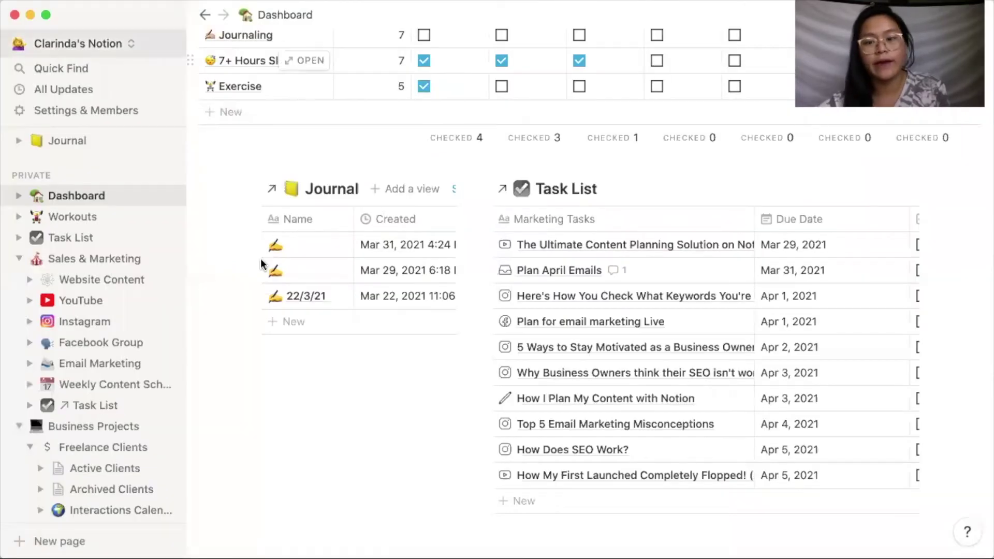
- Review the Task List on the Dashboard, then open the full Task List page and look through its dated tasks
{"action": "scroll", "coordinate": [680, 307], "scroll_direction": "down", "scroll_amount": 4}
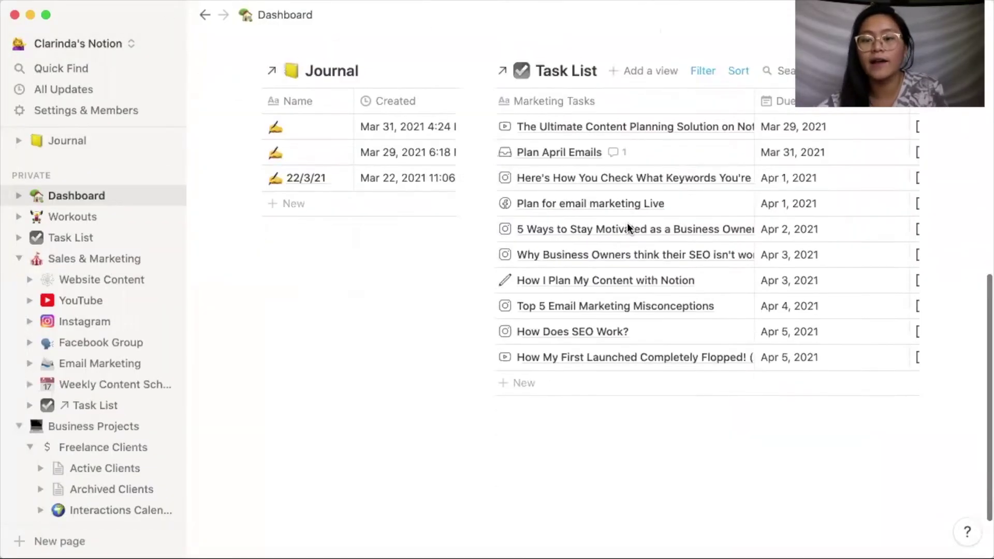
{"action": "scroll", "coordinate": [627, 224], "scroll_direction": "up", "scroll_amount": 5}
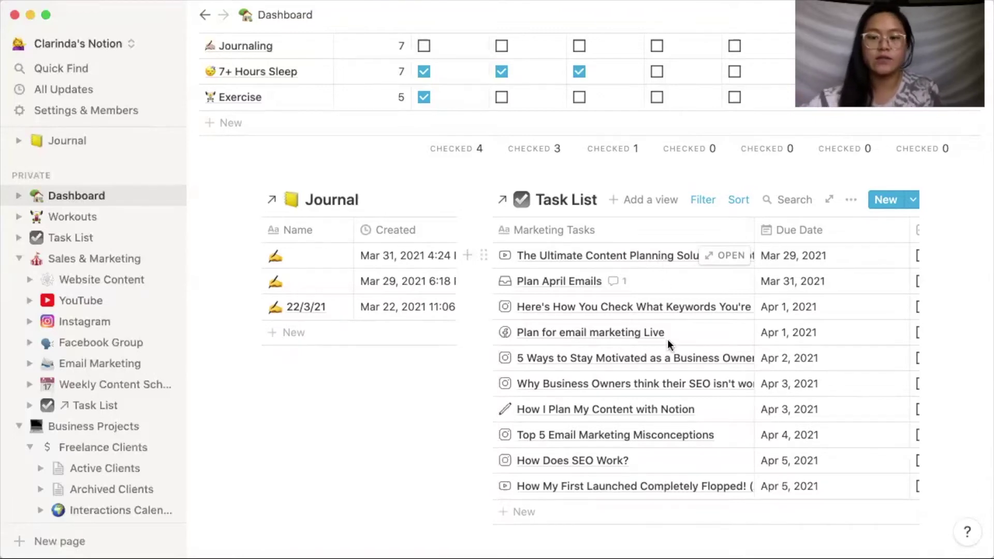
{"action": "left_click", "coordinate": [70, 241]}
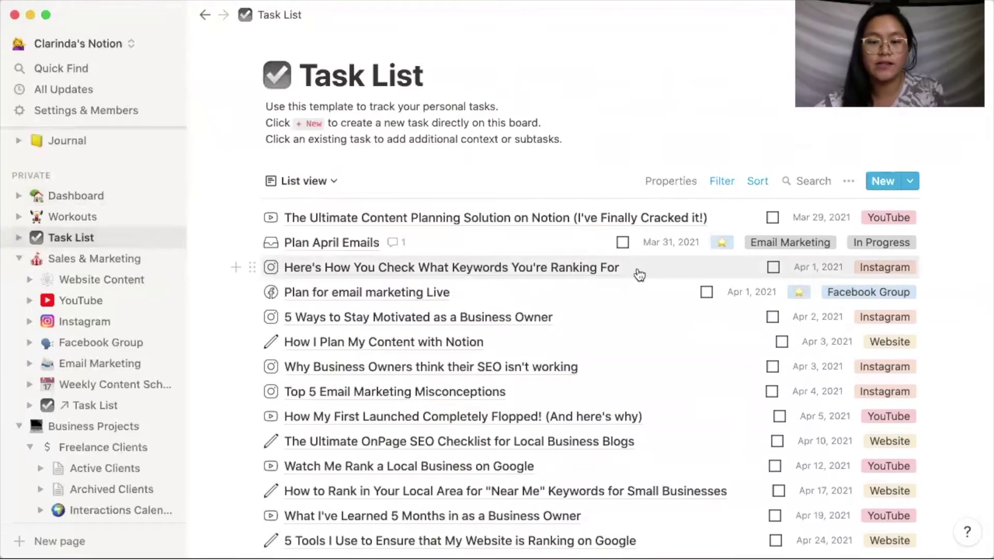
{"action": "scroll", "coordinate": [640, 275], "scroll_direction": "down", "scroll_amount": 5}
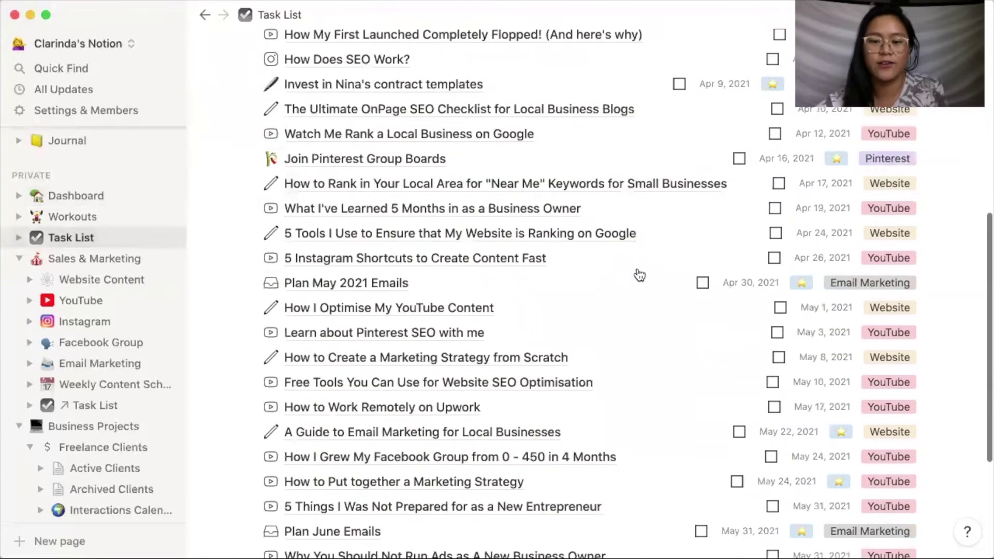
{"action": "scroll", "coordinate": [638, 274], "scroll_direction": "up", "scroll_amount": 10}
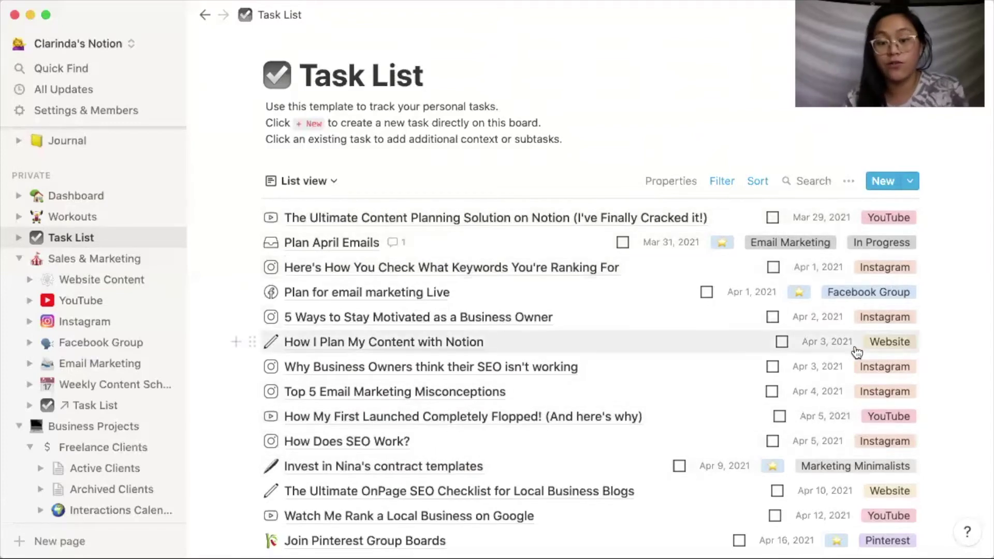
{"action": "scroll", "coordinate": [857, 350], "scroll_direction": "down", "scroll_amount": 3}
{"action": "scroll", "coordinate": [857, 352], "scroll_direction": "down", "scroll_amount": 4}
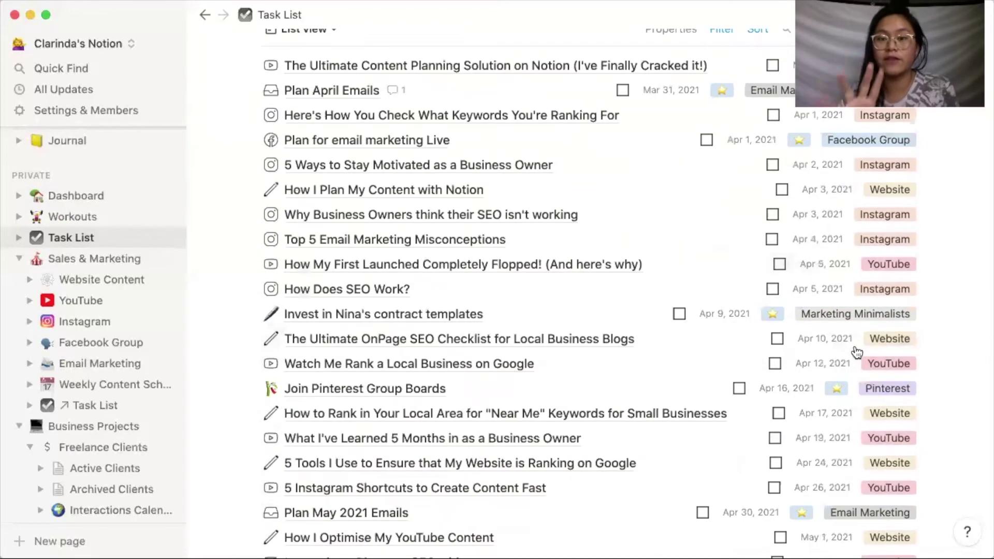
{"action": "scroll", "coordinate": [857, 352], "scroll_direction": "up", "scroll_amount": 5}
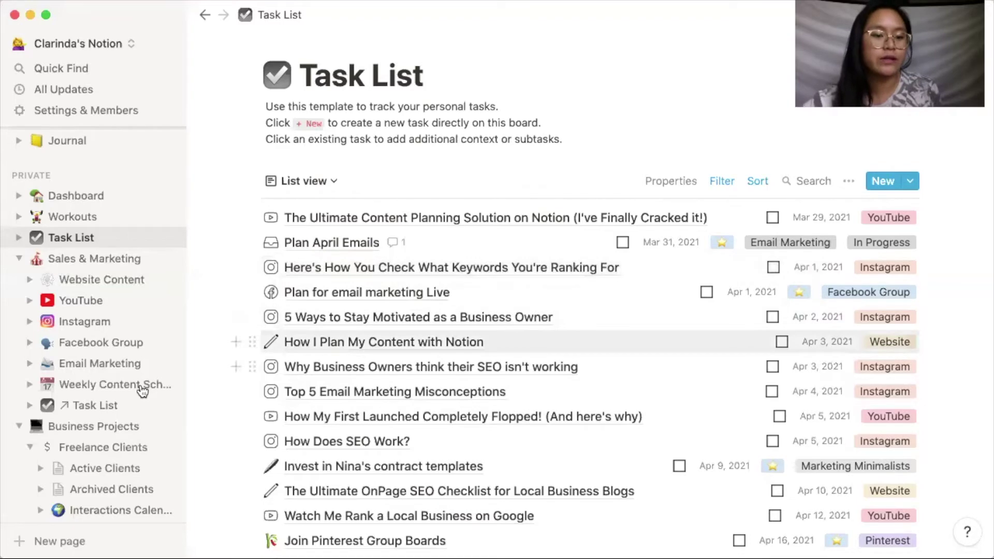
- Open the Weekly Content Schedule page and set Email Marketing on Sunday to 1
{"action": "left_click", "coordinate": [98, 384]}
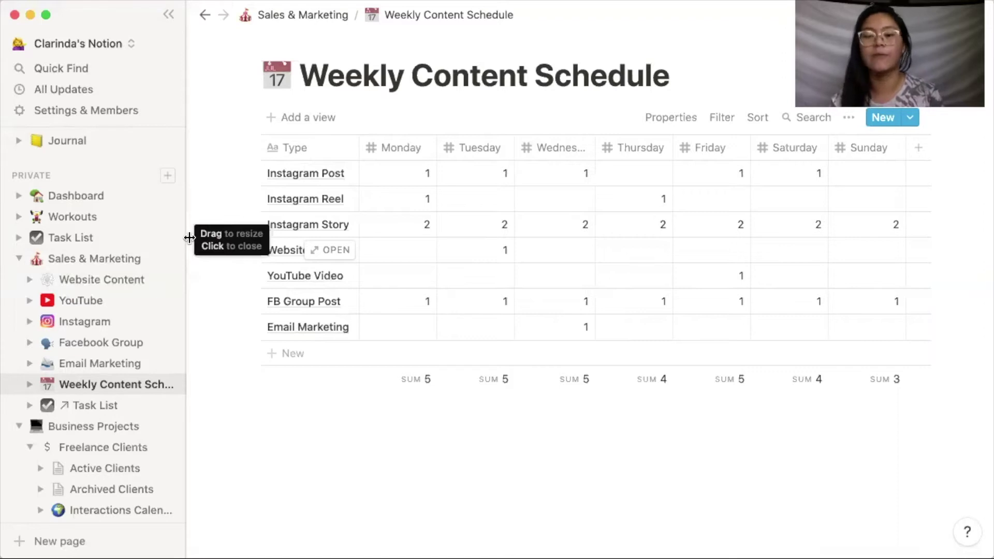
{"action": "left_click", "coordinate": [872, 332]}
{"action": "type", "text": "1"}
{"action": "key", "text": "Escape"}
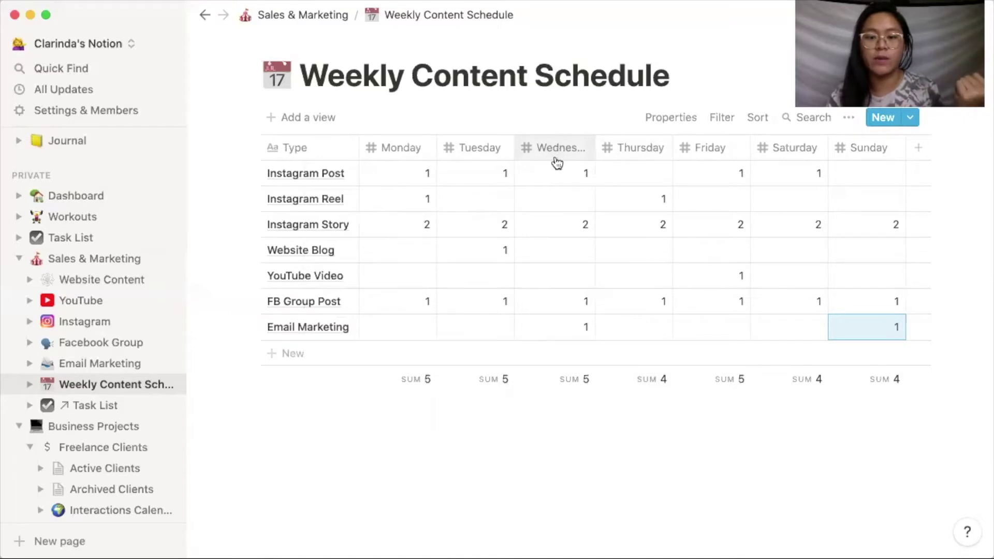
- Check the Wednesday values for Instagram Post and FB Group Post in the Weekly Content Schedule
{"action": "left_click", "coordinate": [555, 181]}
{"action": "key", "text": "Escape"}
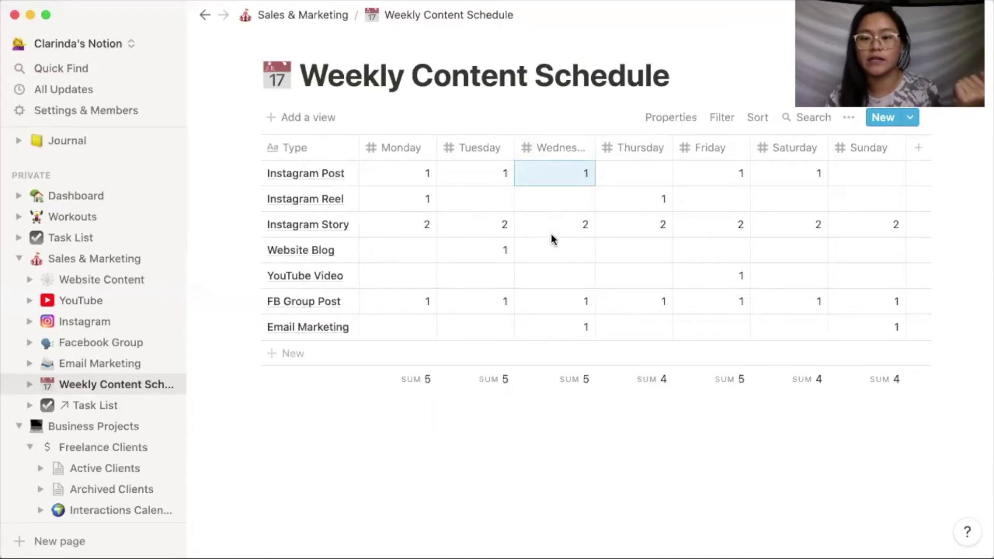
{"action": "left_click", "coordinate": [550, 305]}
{"action": "key", "text": "Escape"}
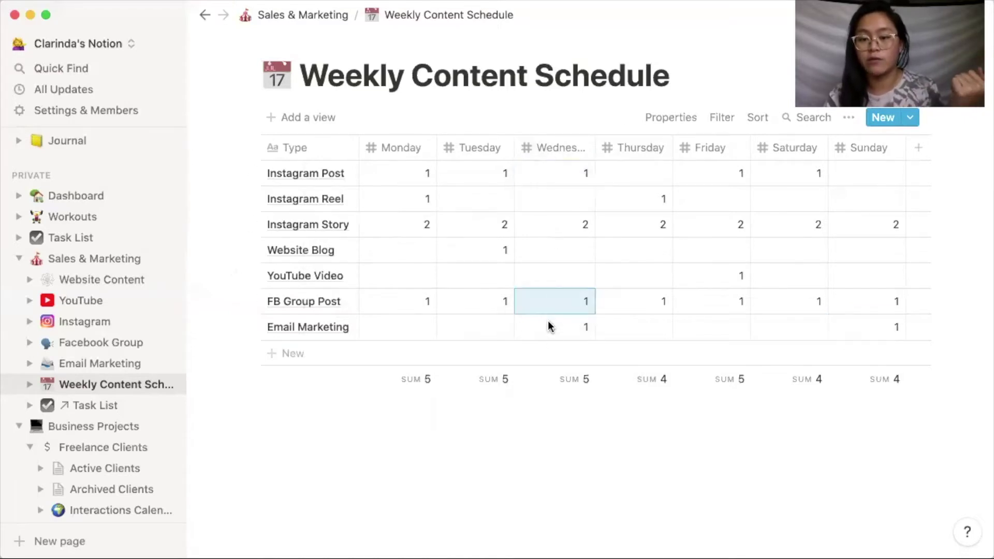
{"action": "left_click", "coordinate": [571, 434]}
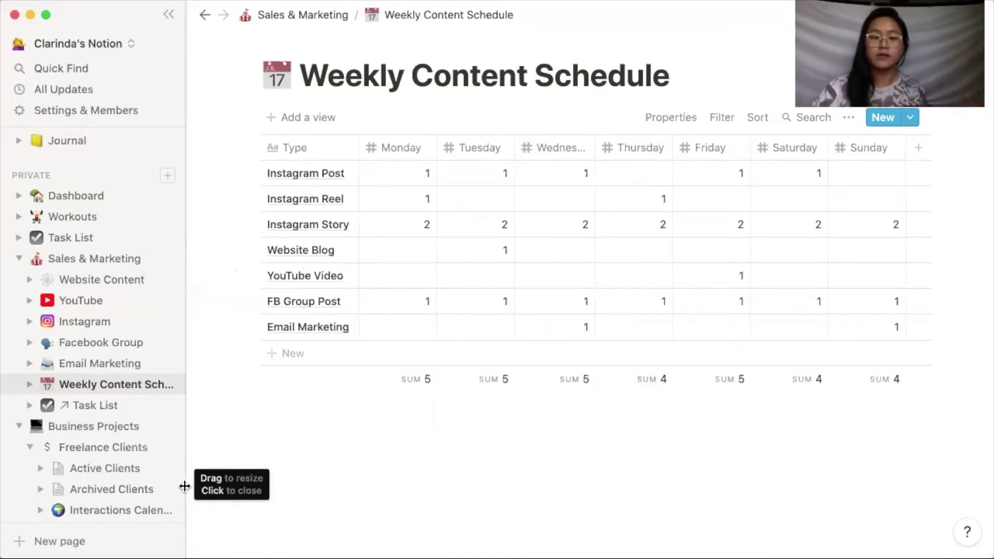
- Open the YouTube page, inspect the filters on its Task List table and look through the content line-up
{"action": "left_click", "coordinate": [80, 305]}
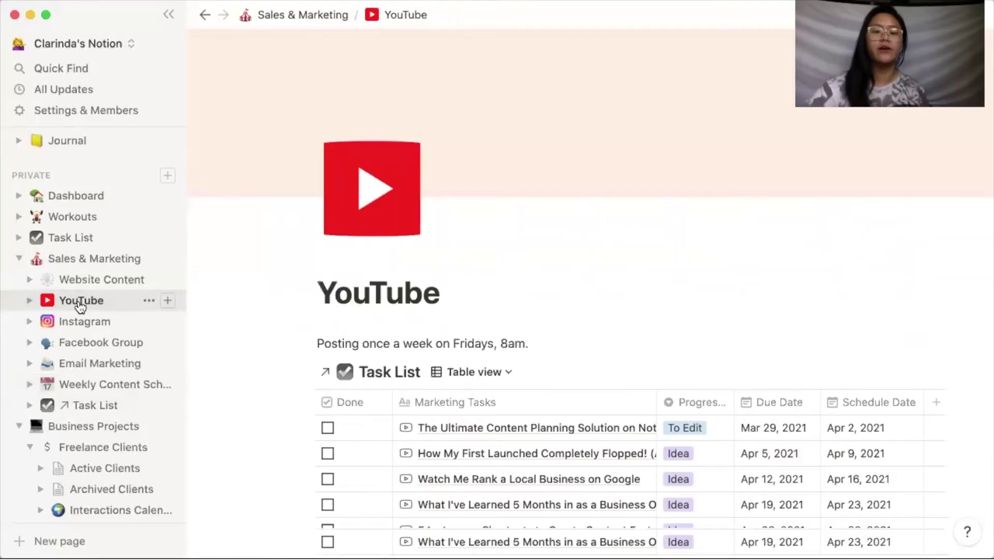
{"action": "scroll", "coordinate": [562, 240], "scroll_direction": "down", "scroll_amount": 1}
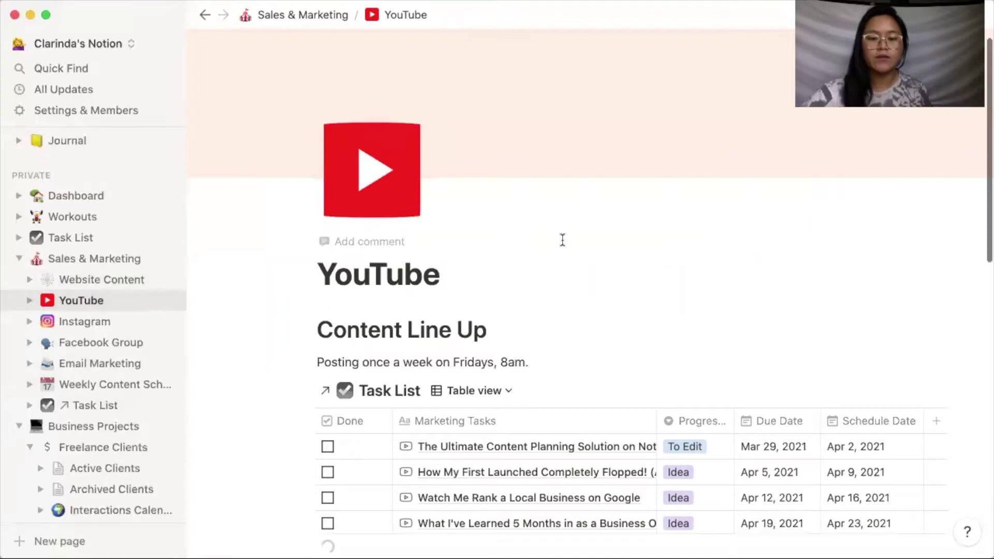
{"action": "scroll", "coordinate": [562, 240], "scroll_direction": "down", "scroll_amount": 5}
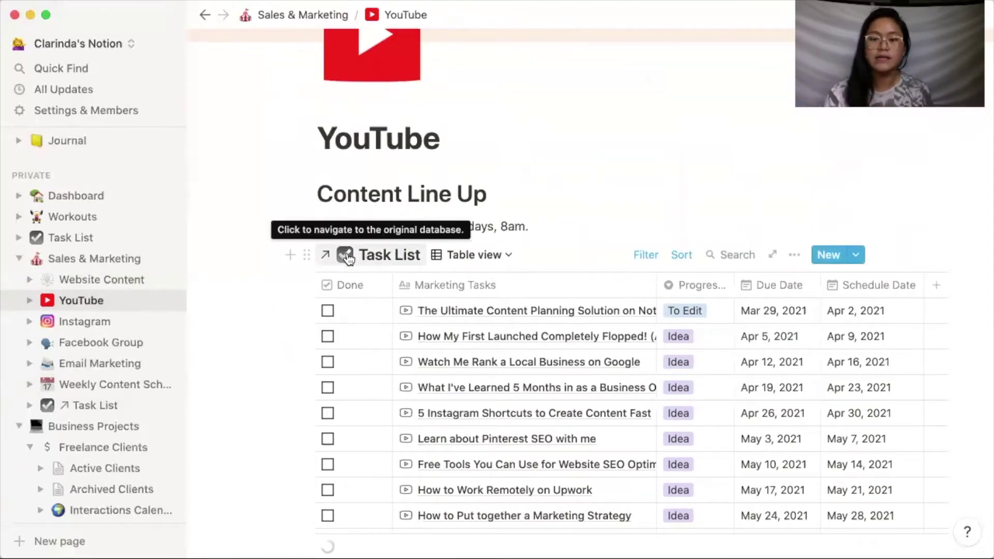
{"action": "left_click", "coordinate": [647, 257]}
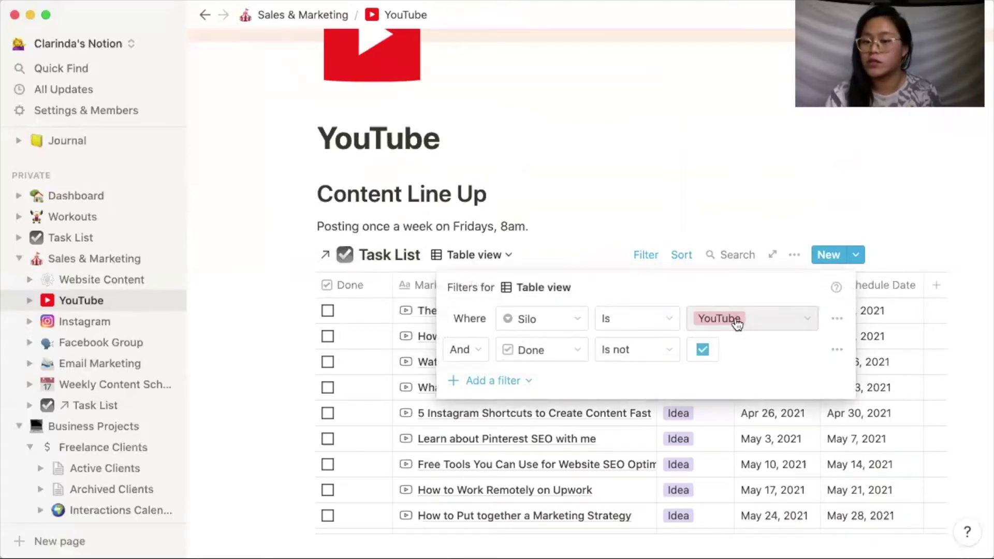
{"action": "left_click", "coordinate": [247, 350]}
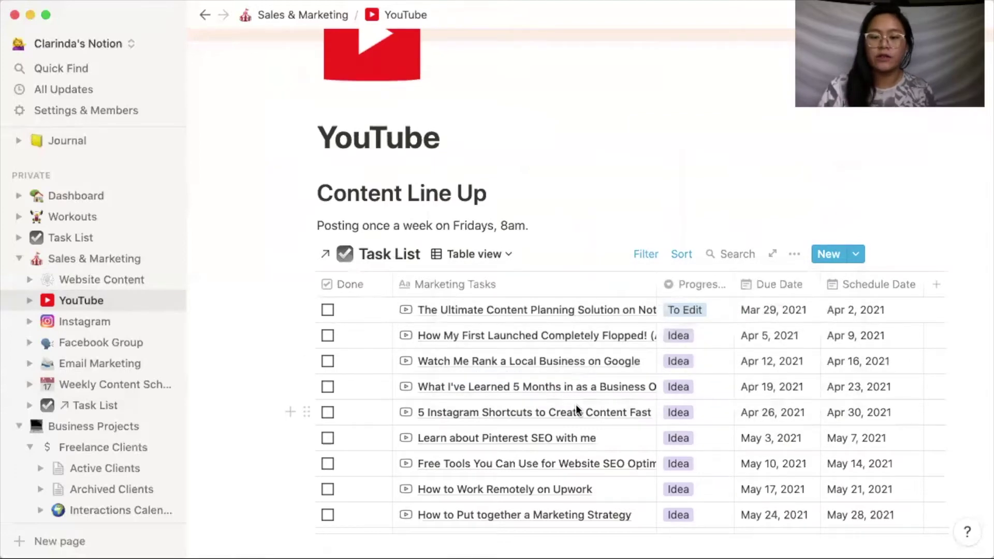
{"action": "scroll", "coordinate": [576, 405], "scroll_direction": "down", "scroll_amount": 3}
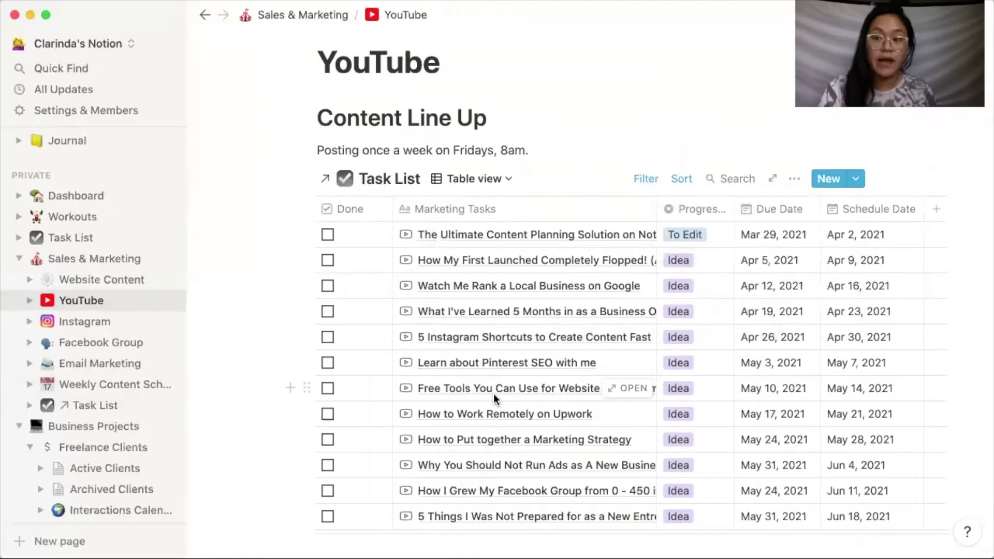
- Look through the YouTube content line-up and inspect the options of its Progress YT property
{"action": "scroll", "coordinate": [493, 393], "scroll_direction": "down", "scroll_amount": 5}
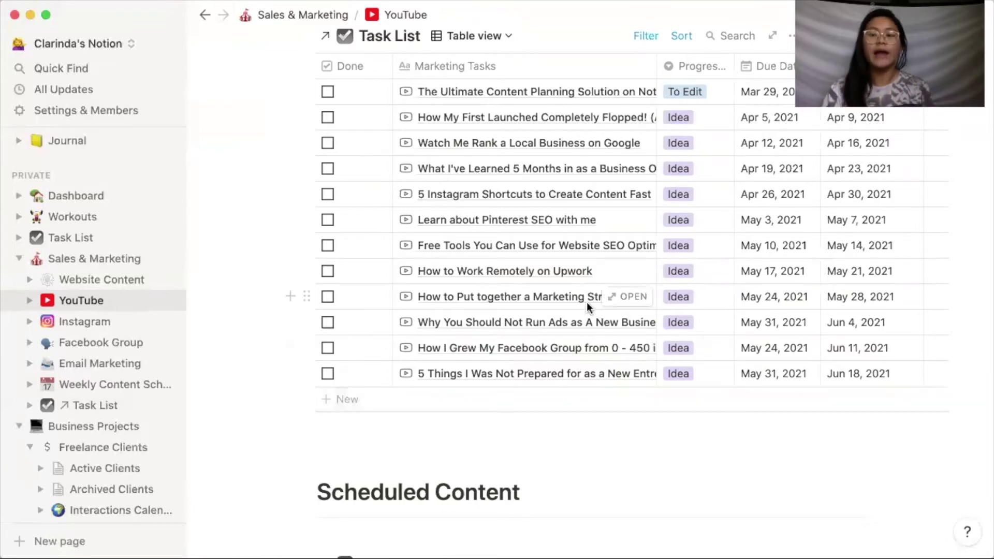
{"action": "scroll", "coordinate": [587, 303], "scroll_direction": "up", "scroll_amount": 6}
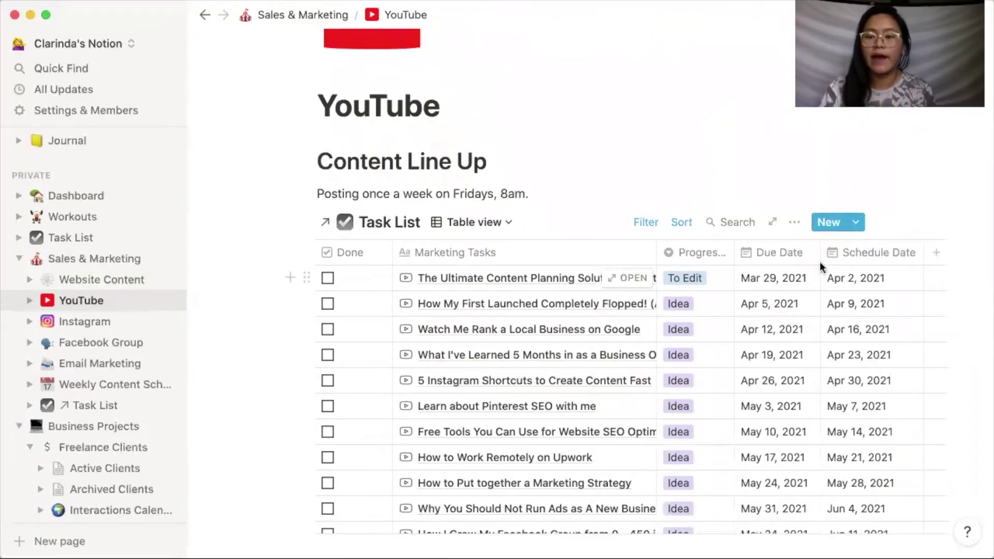
{"action": "left_click", "coordinate": [671, 255]}
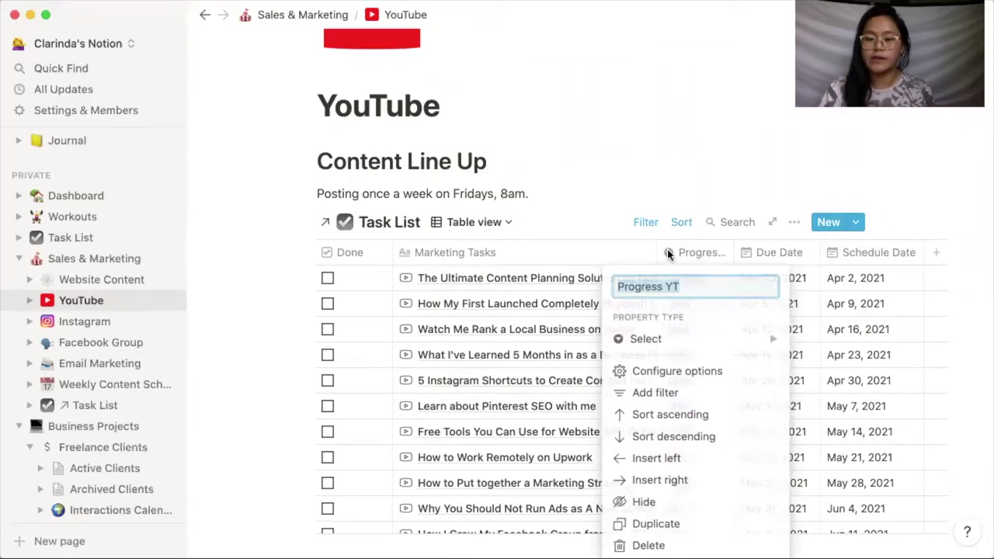
{"action": "left_click", "coordinate": [629, 151]}
{"action": "left_click", "coordinate": [629, 151]}
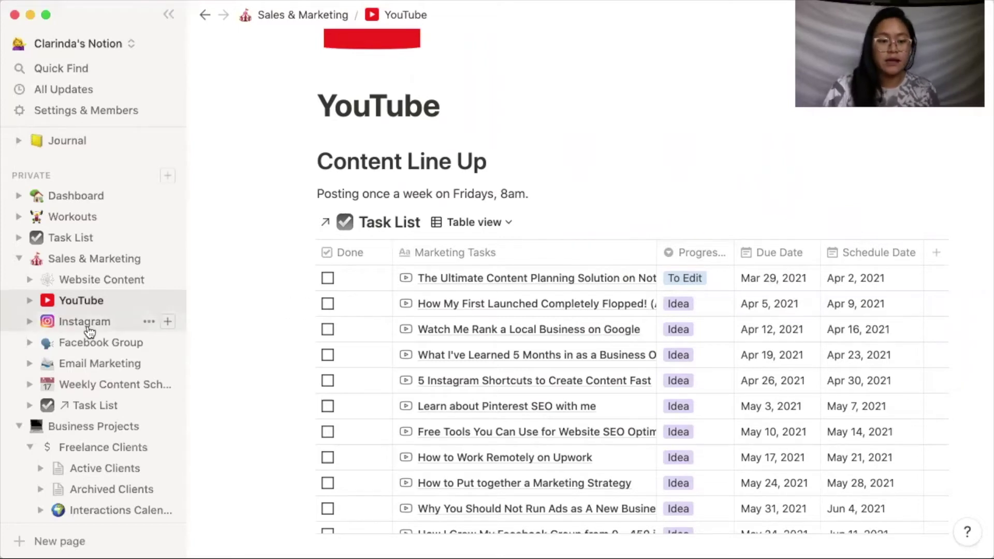
- Open the Instagram page and examine its Instagram Content Line Up and Scheduled Content tables
{"action": "left_click", "coordinate": [67, 322]}
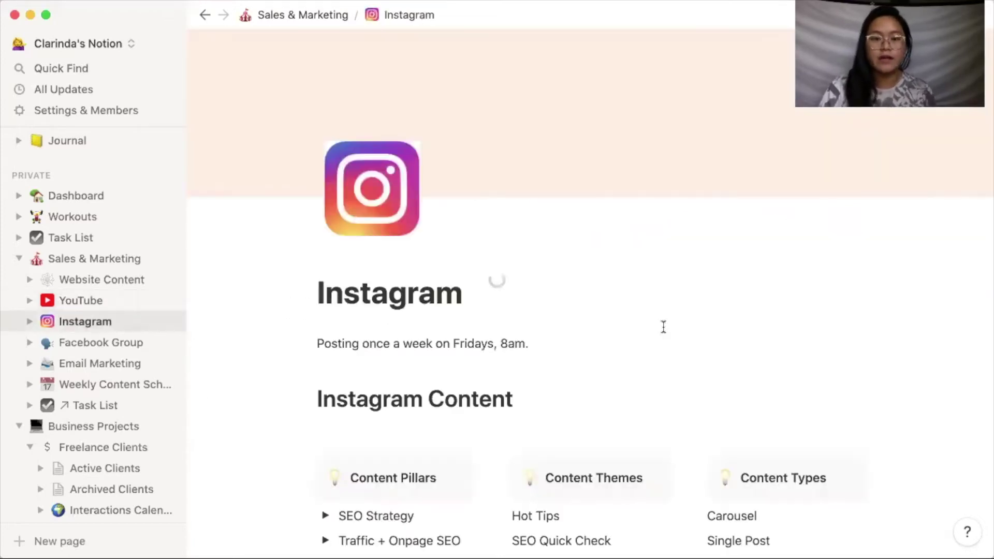
{"action": "scroll", "coordinate": [663, 327], "scroll_direction": "down", "scroll_amount": 4}
{"action": "scroll", "coordinate": [664, 328], "scroll_direction": "down", "scroll_amount": 12}
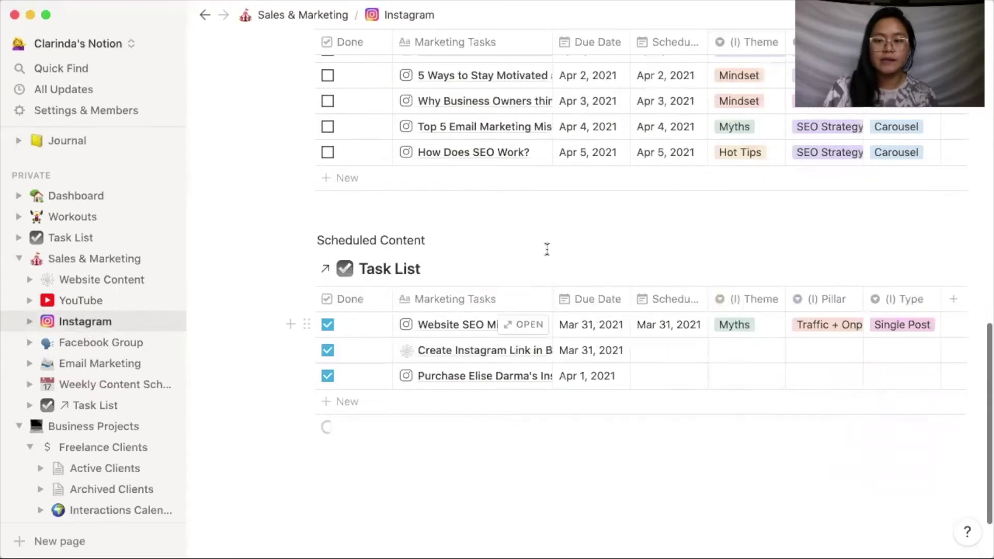
{"action": "scroll", "coordinate": [546, 247], "scroll_direction": "up", "scroll_amount": 3}
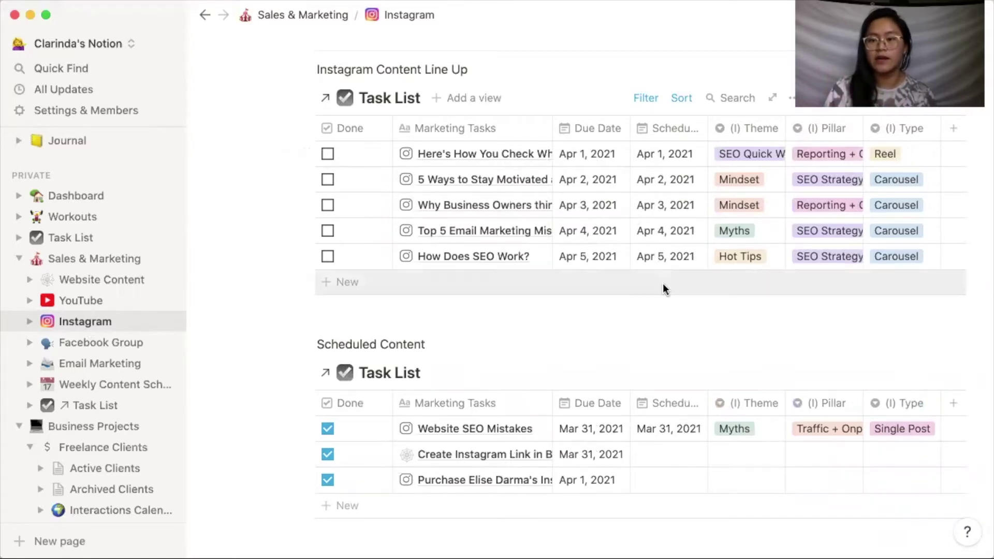
{"action": "scroll", "coordinate": [663, 284], "scroll_direction": "up", "scroll_amount": 3}
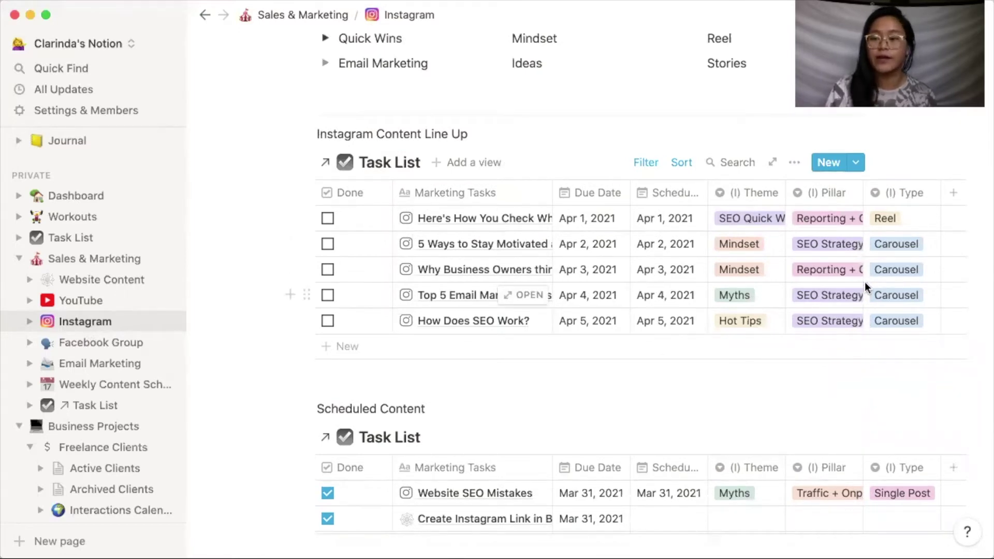
{"action": "scroll", "coordinate": [865, 281], "scroll_direction": "right", "scroll_amount": 3}
{"action": "scroll", "coordinate": [865, 281], "scroll_direction": "left", "scroll_amount": 3}
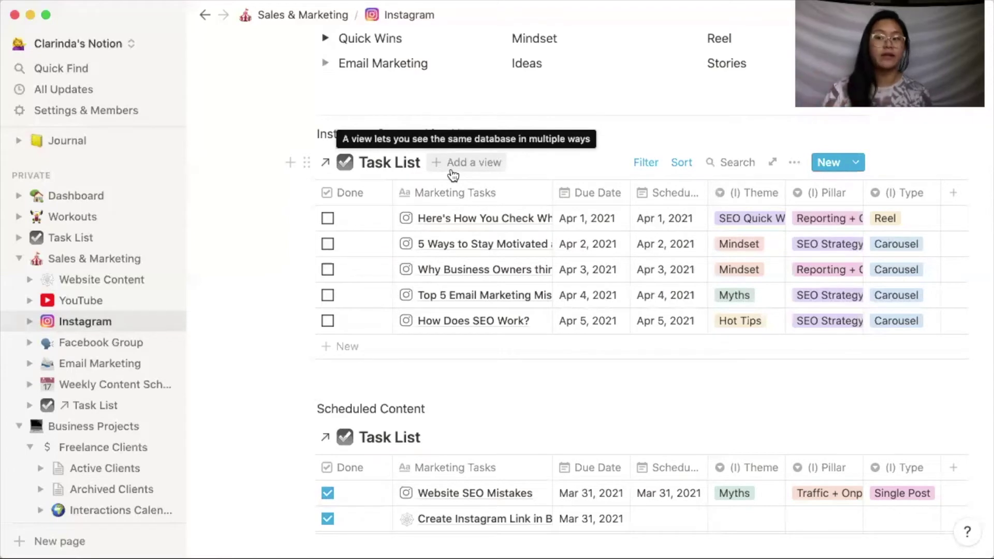
{"action": "scroll", "coordinate": [472, 313], "scroll_direction": "down", "scroll_amount": 5}
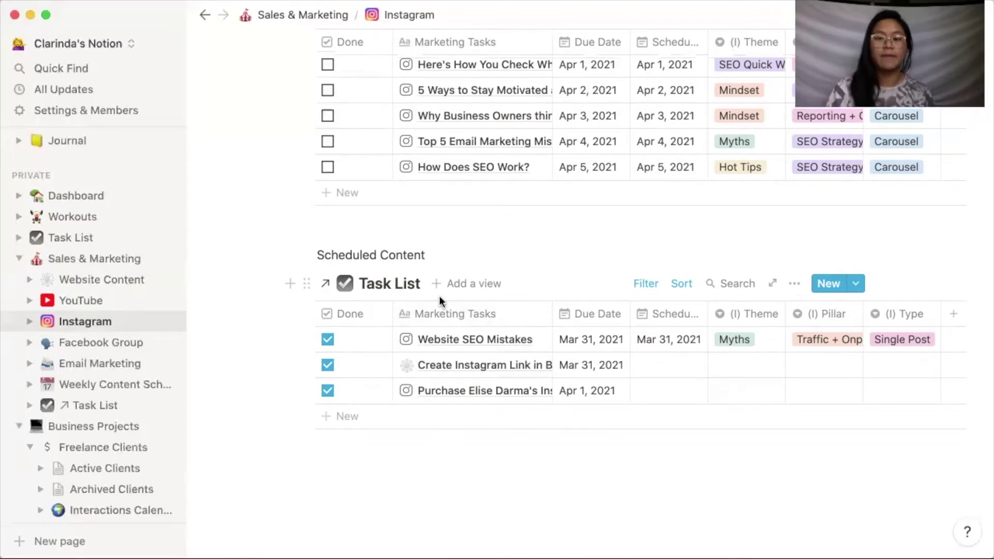
{"action": "scroll", "coordinate": [439, 296], "scroll_direction": "up", "scroll_amount": 4}
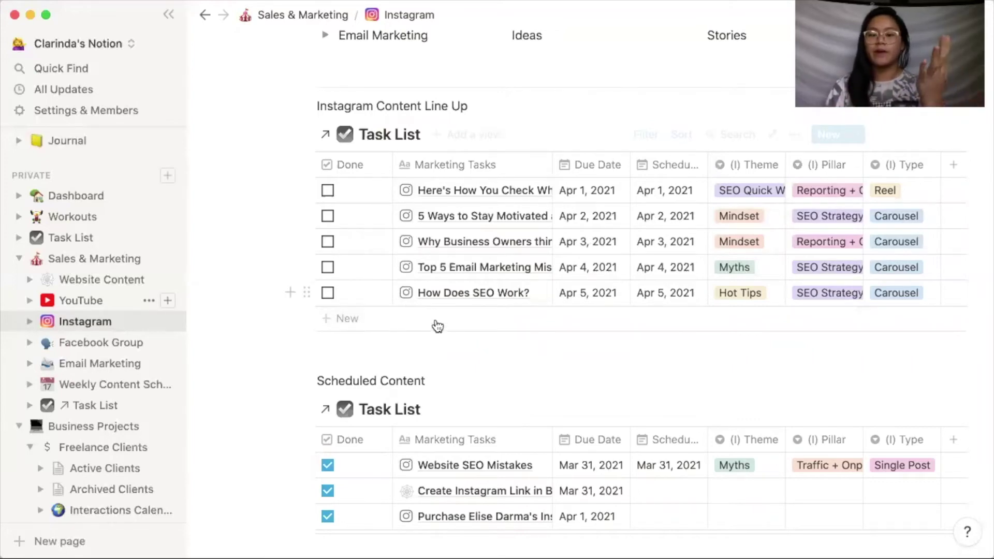
- Add a new entry to the Instagram Content Line Up, open it and apply the Instagram template
{"action": "left_click", "coordinate": [404, 317]}
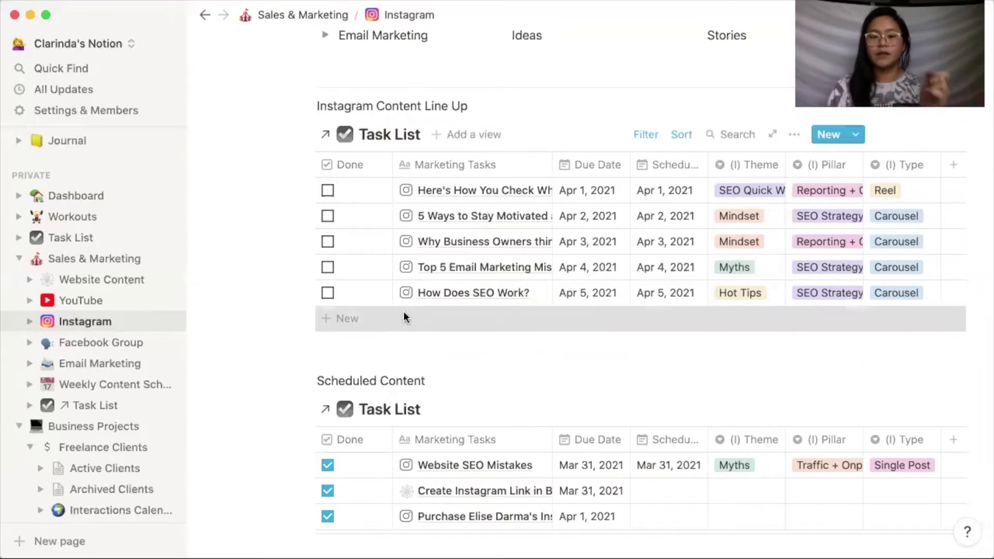
{"action": "key", "text": "Escape"}
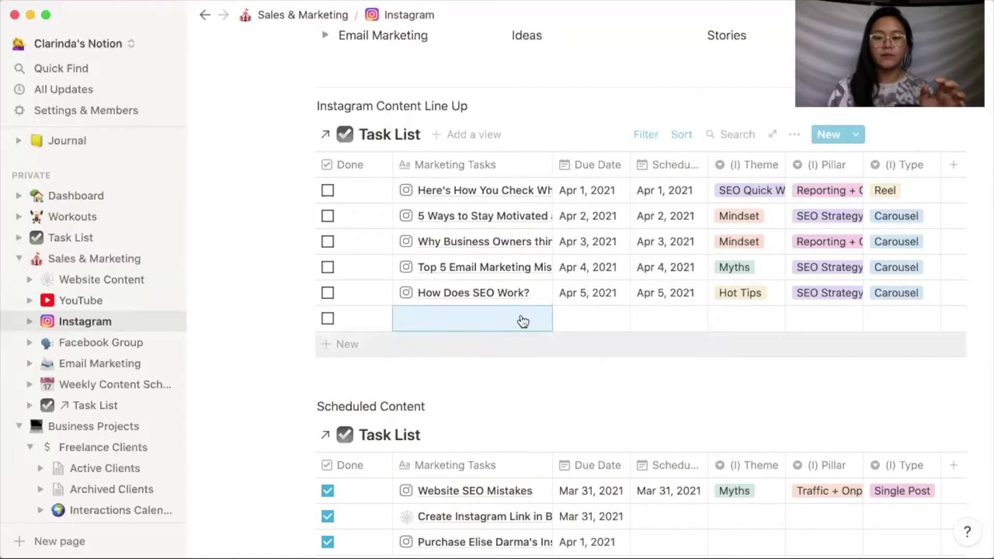
{"action": "key", "text": "space"}
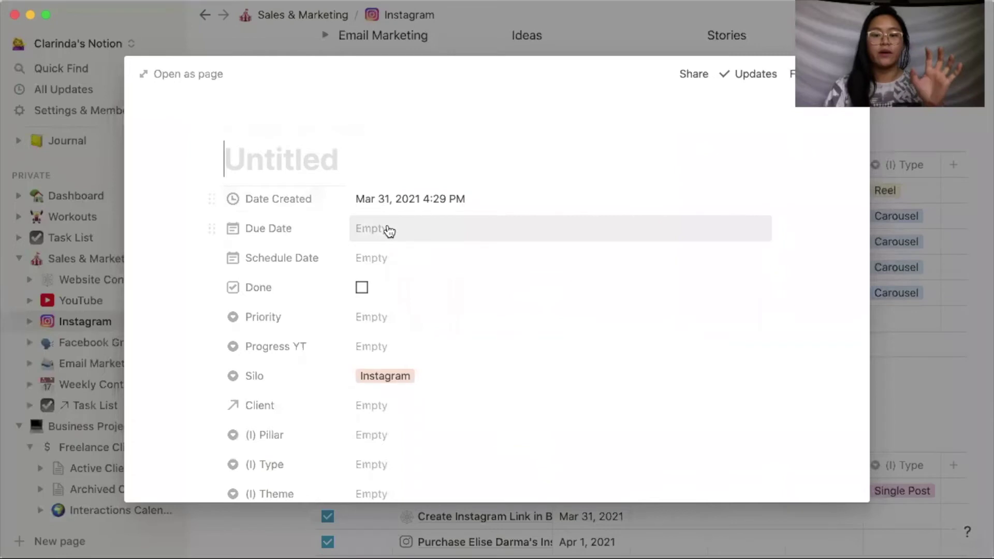
{"action": "scroll", "coordinate": [389, 231], "scroll_direction": "down", "scroll_amount": 5}
{"action": "scroll", "coordinate": [531, 319], "scroll_direction": "down", "scroll_amount": 5}
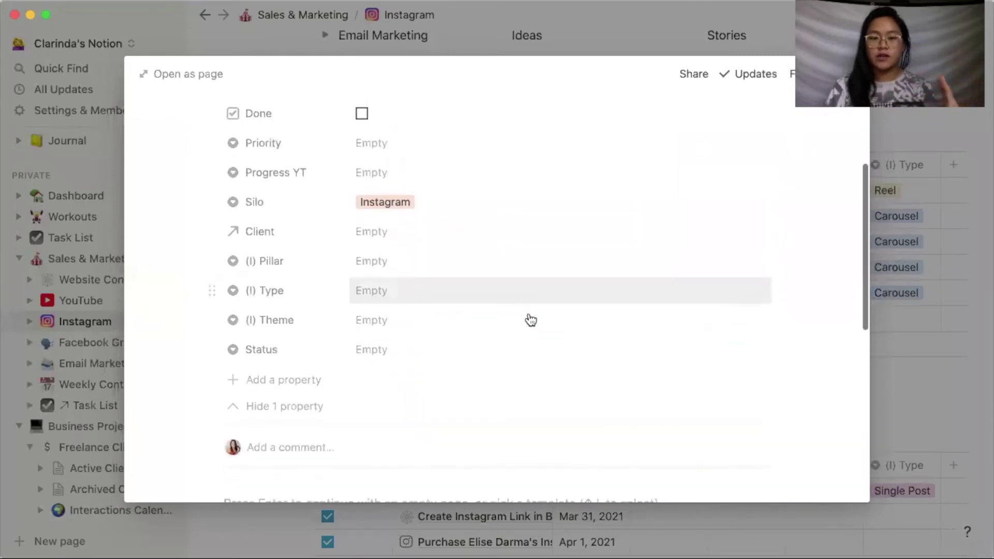
{"action": "scroll", "coordinate": [528, 317], "scroll_direction": "down", "scroll_amount": 5}
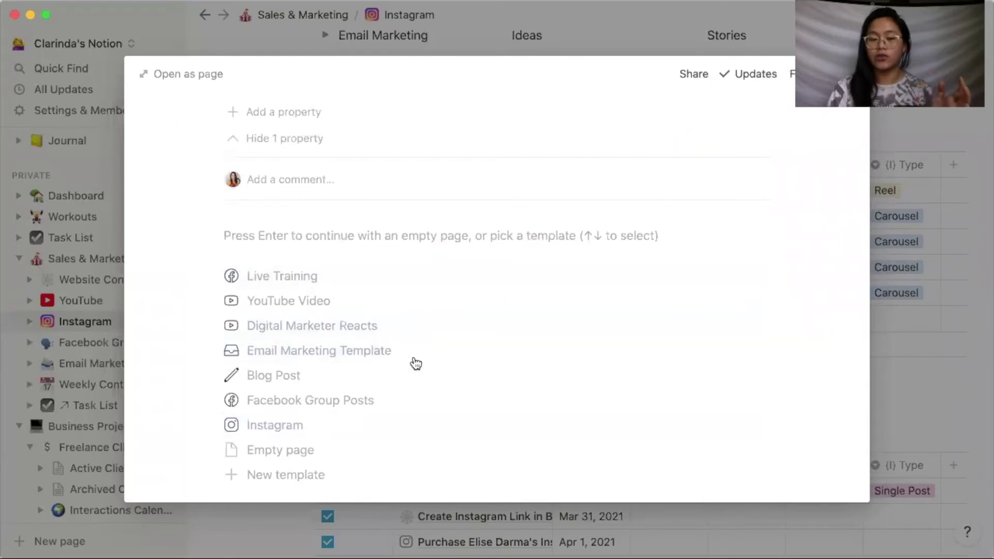
{"action": "left_click", "coordinate": [366, 425]}
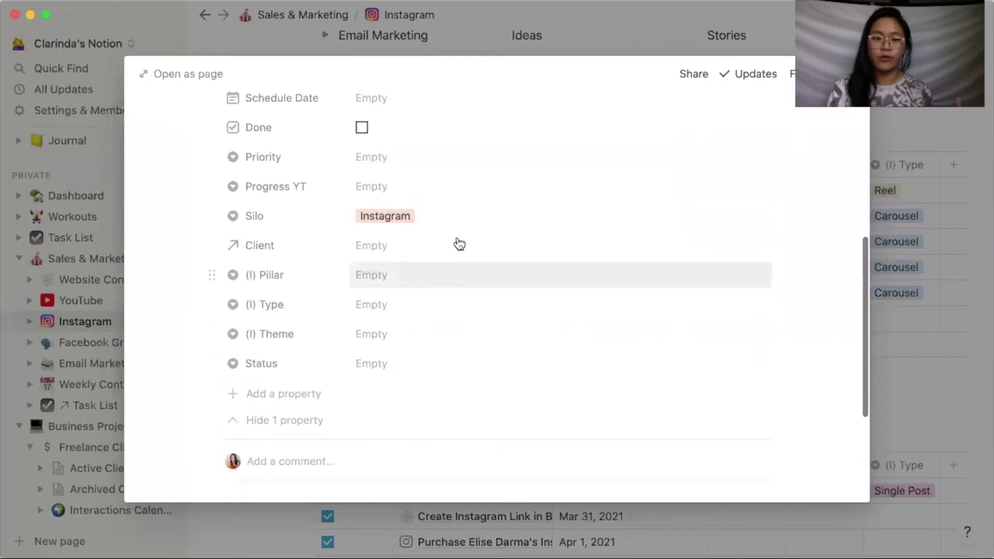
- Look through the new entry's Idea Dump, Caption, Hashtags and Images sections
{"action": "scroll", "coordinate": [458, 237], "scroll_direction": "down", "scroll_amount": 10}
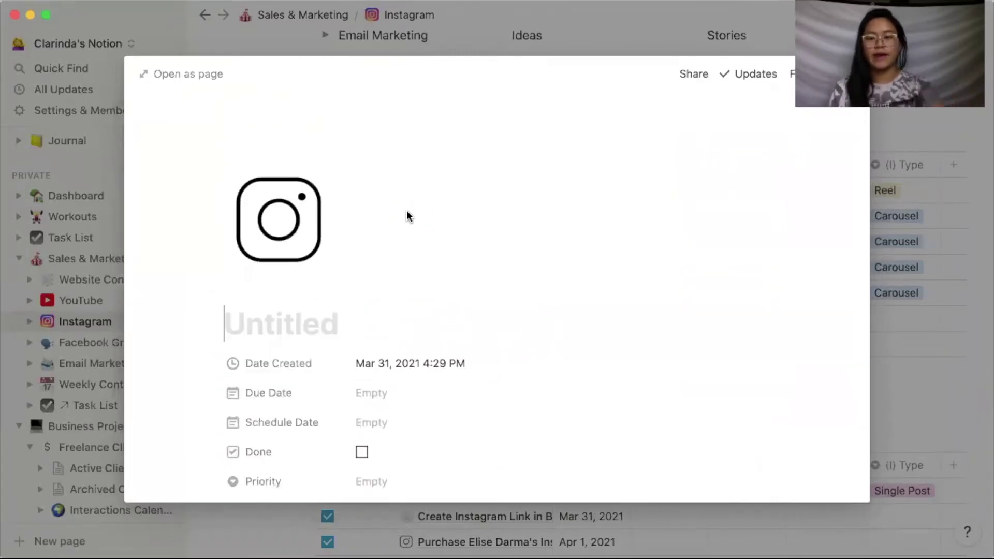
{"action": "scroll", "coordinate": [418, 299], "scroll_direction": "down", "scroll_amount": 10}
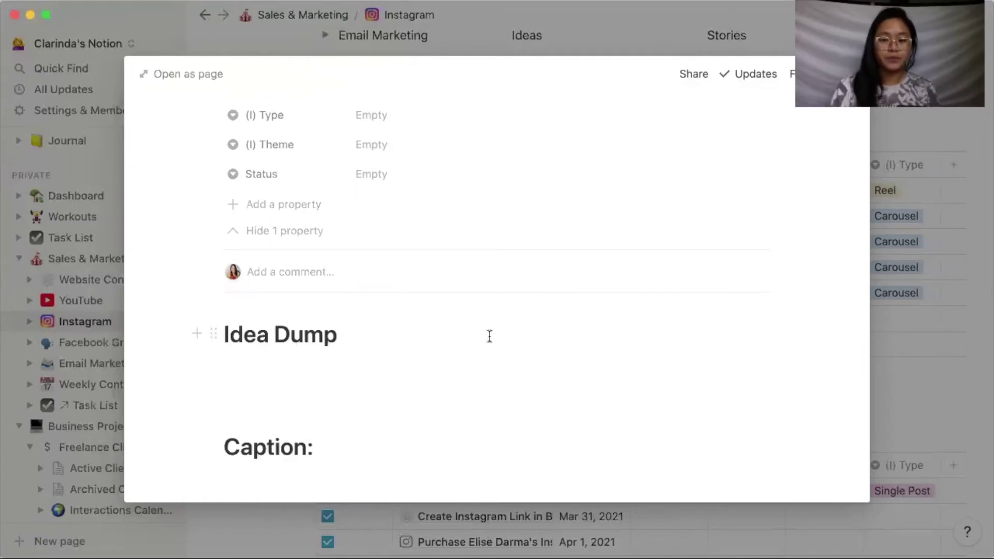
{"action": "scroll", "coordinate": [491, 341], "scroll_direction": "down", "scroll_amount": 4}
{"action": "scroll", "coordinate": [491, 340], "scroll_direction": "down", "scroll_amount": 2}
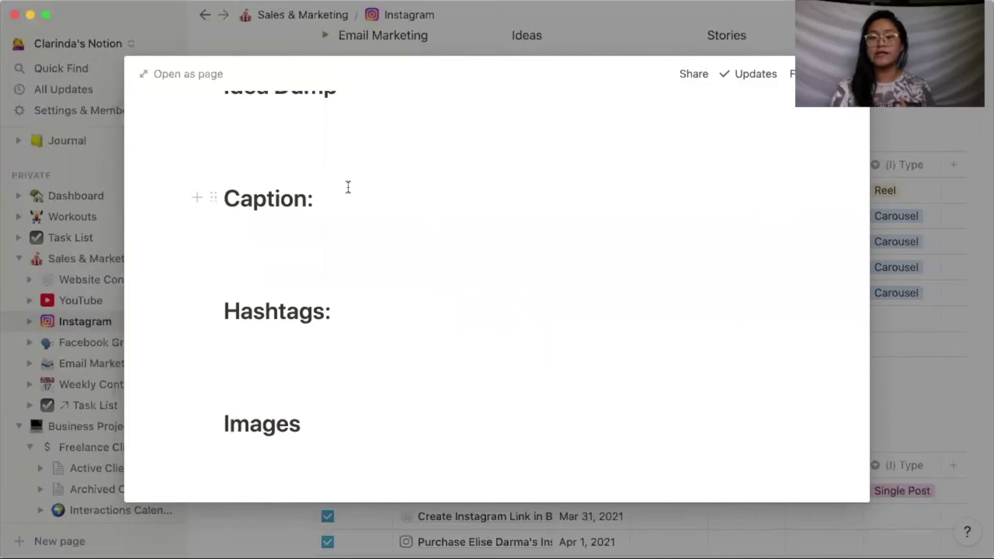
{"action": "scroll", "coordinate": [331, 197], "scroll_direction": "up", "scroll_amount": 2}
{"action": "left_click", "coordinate": [268, 219]}
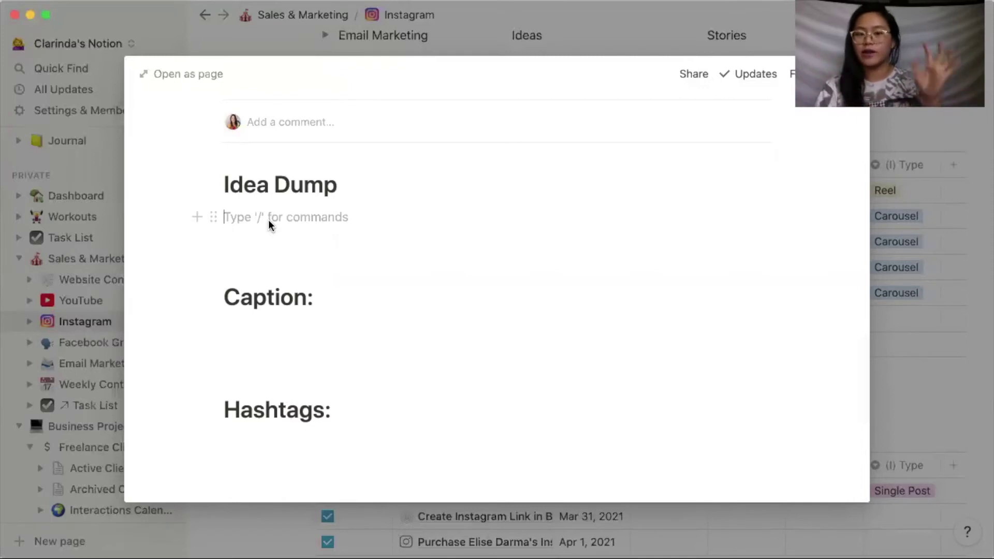
{"action": "scroll", "coordinate": [316, 259], "scroll_direction": "down", "scroll_amount": 2}
{"action": "left_click", "coordinate": [266, 246]}
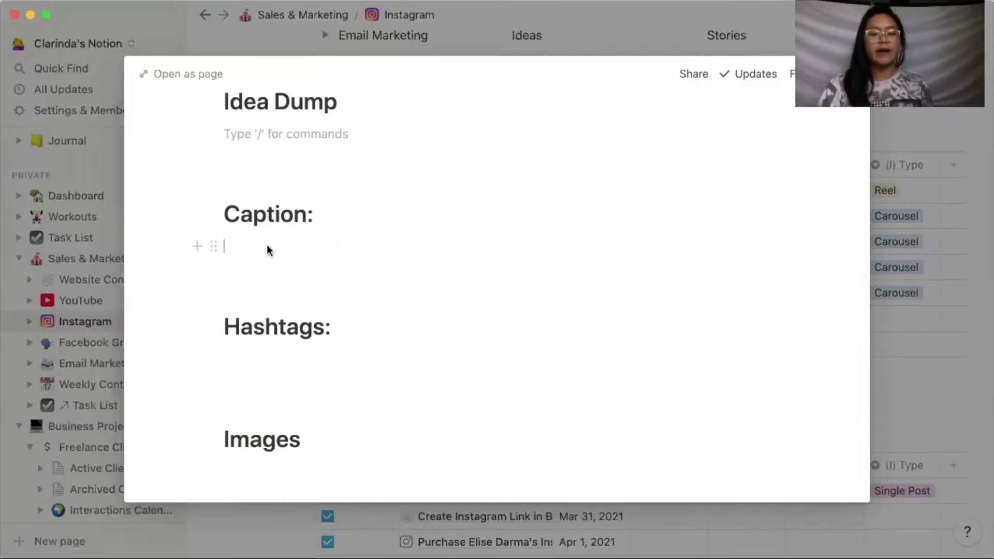
{"action": "left_click", "coordinate": [268, 366]}
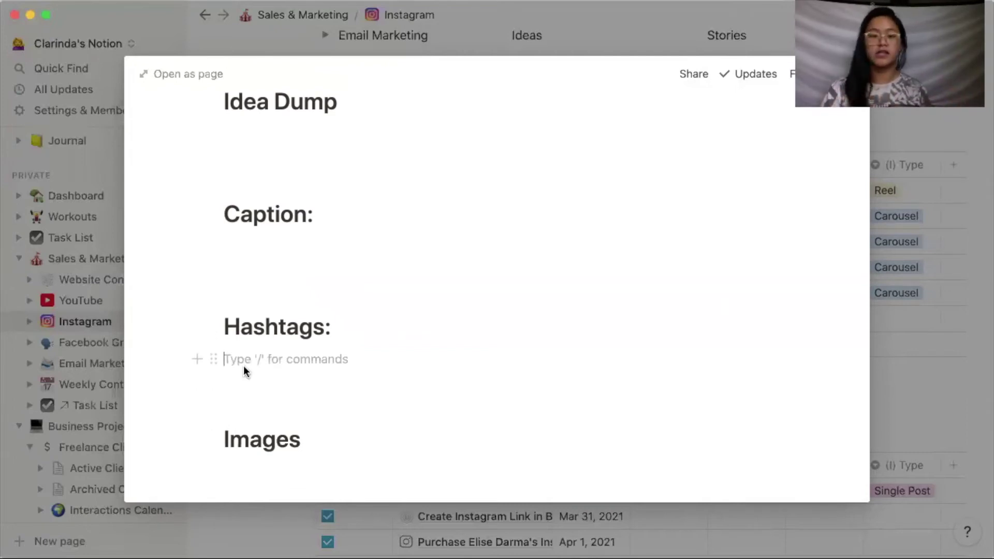
{"action": "left_click", "coordinate": [259, 249]}
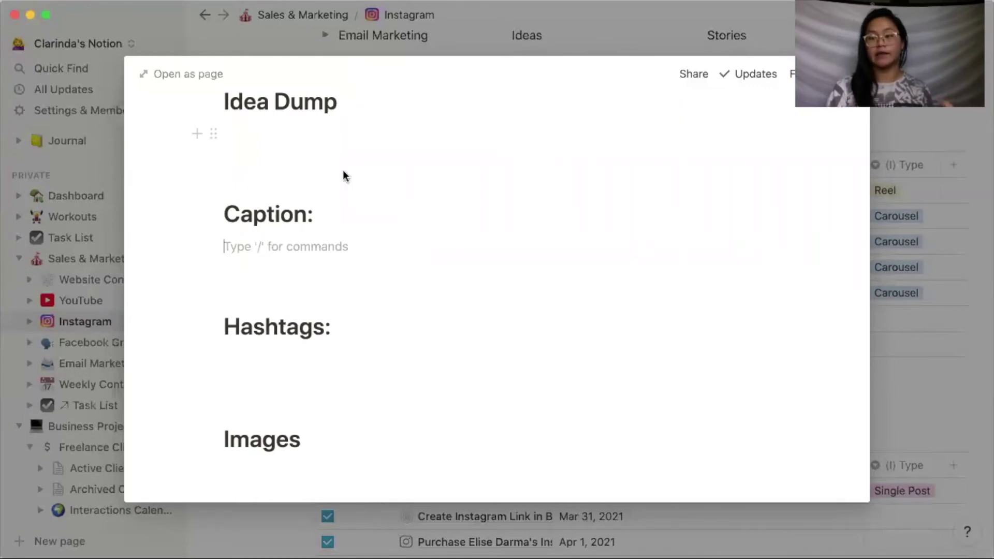
- Review the new entry's properties, including Pillar, Type, Theme and the date fields, and close the entry
{"action": "scroll", "coordinate": [458, 321], "scroll_direction": "up", "scroll_amount": 3}
{"action": "scroll", "coordinate": [458, 321], "scroll_direction": "up", "scroll_amount": 1}
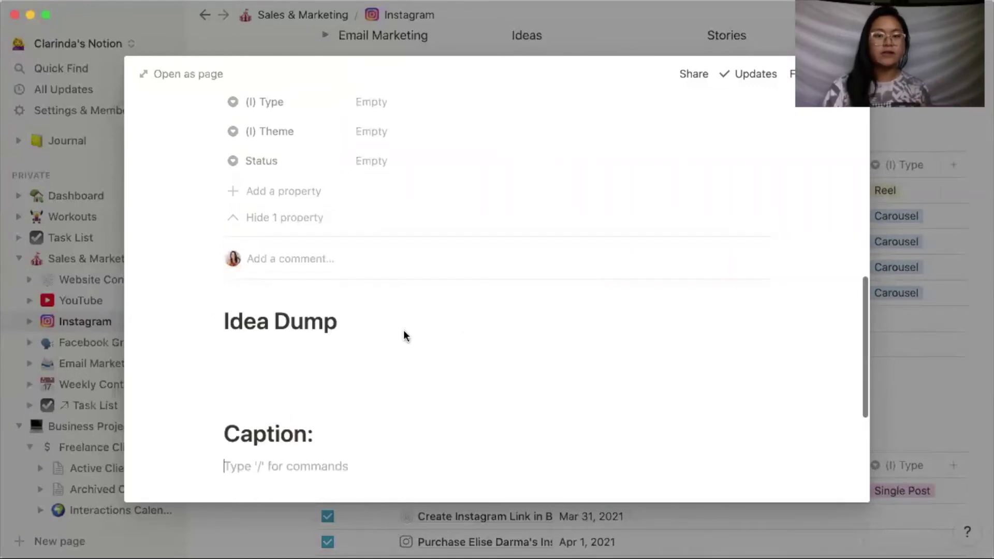
{"action": "scroll", "coordinate": [404, 335], "scroll_direction": "up", "scroll_amount": 2}
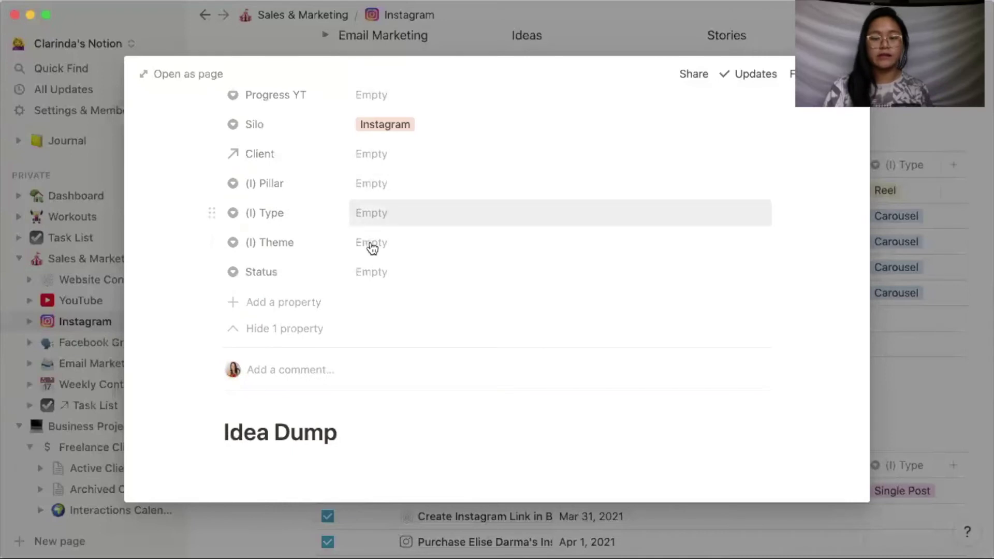
{"action": "scroll", "coordinate": [382, 253], "scroll_direction": "up", "scroll_amount": 1}
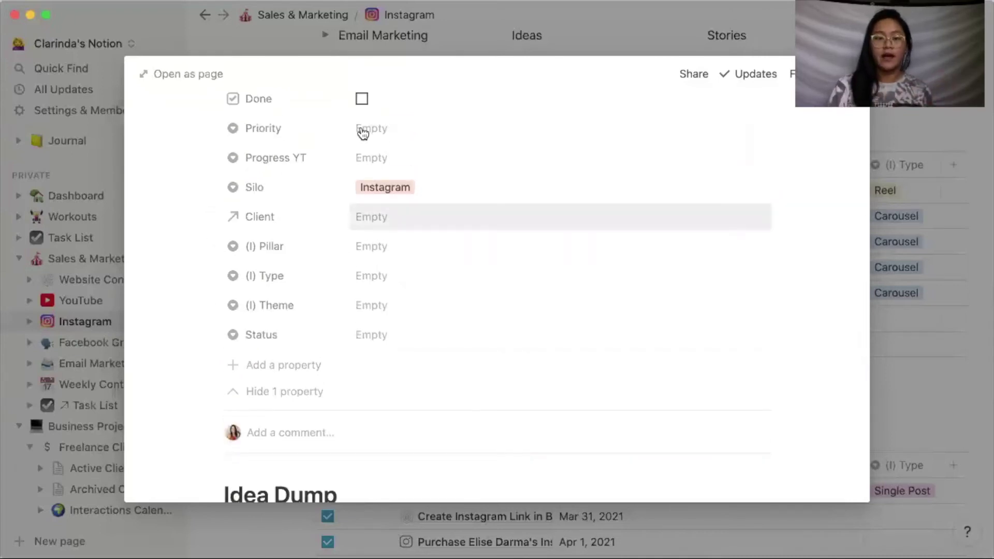
{"action": "scroll", "coordinate": [362, 101], "scroll_direction": "up", "scroll_amount": 1}
{"action": "scroll", "coordinate": [449, 197], "scroll_direction": "up", "scroll_amount": 2}
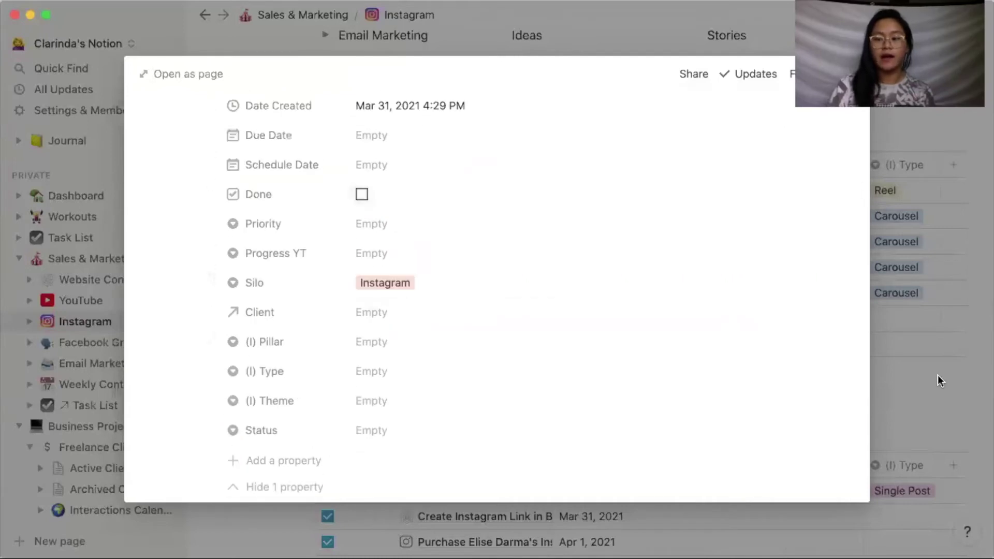
{"action": "left_click", "coordinate": [941, 382]}
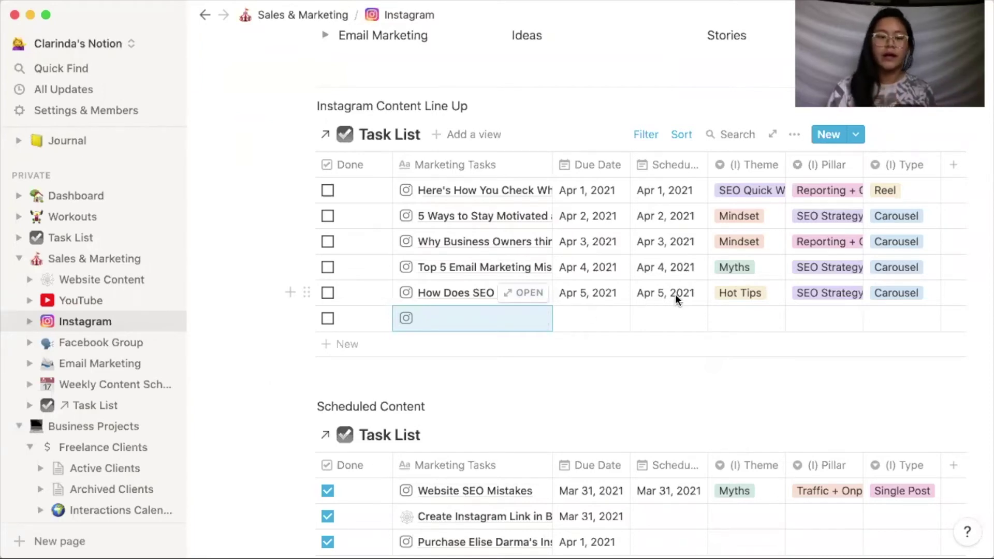
- Check the Weekly Content Schedule, then set the untitled Instagram entry's schedule date to Apr 6, 2021
{"action": "left_click", "coordinate": [95, 384]}
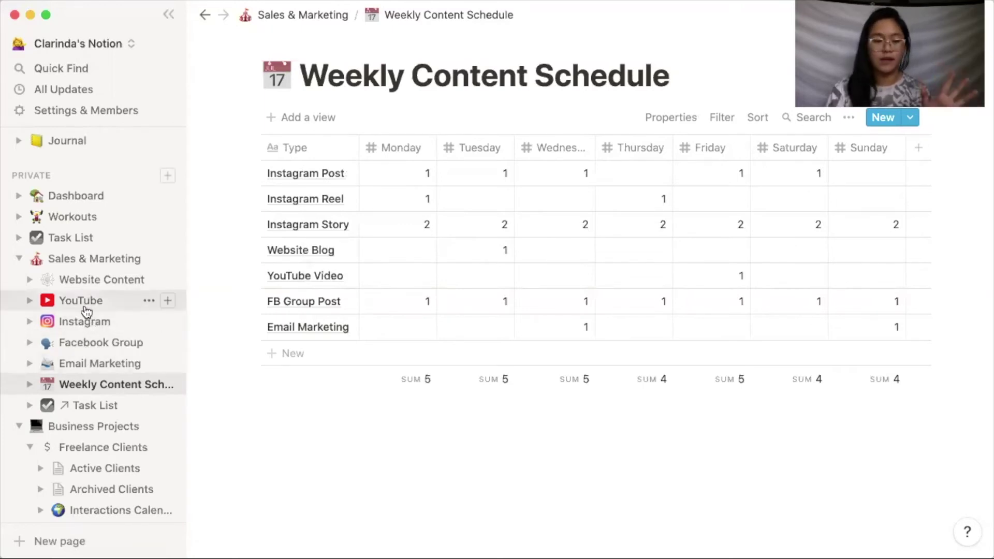
{"action": "left_click", "coordinate": [84, 324]}
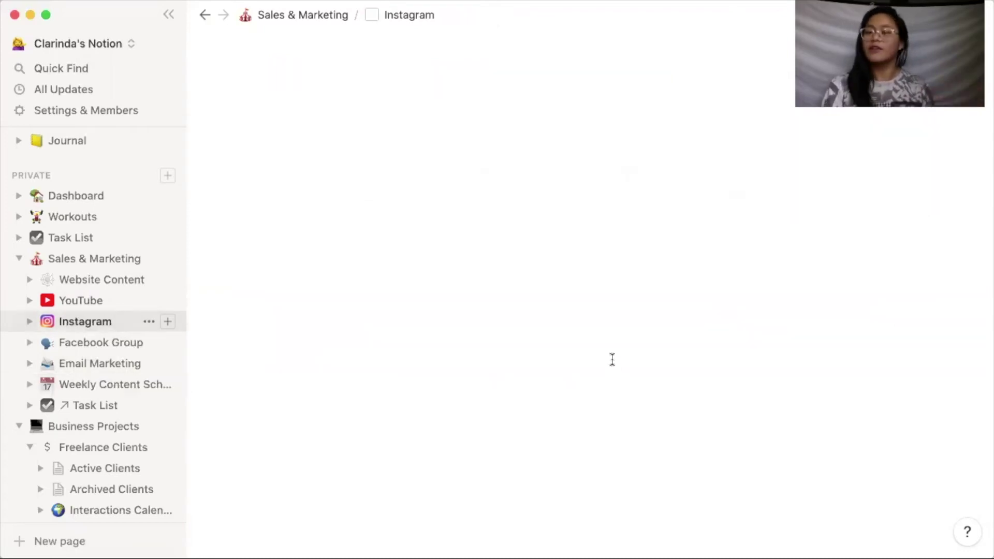
{"action": "scroll", "coordinate": [612, 360], "scroll_direction": "down", "scroll_amount": 10}
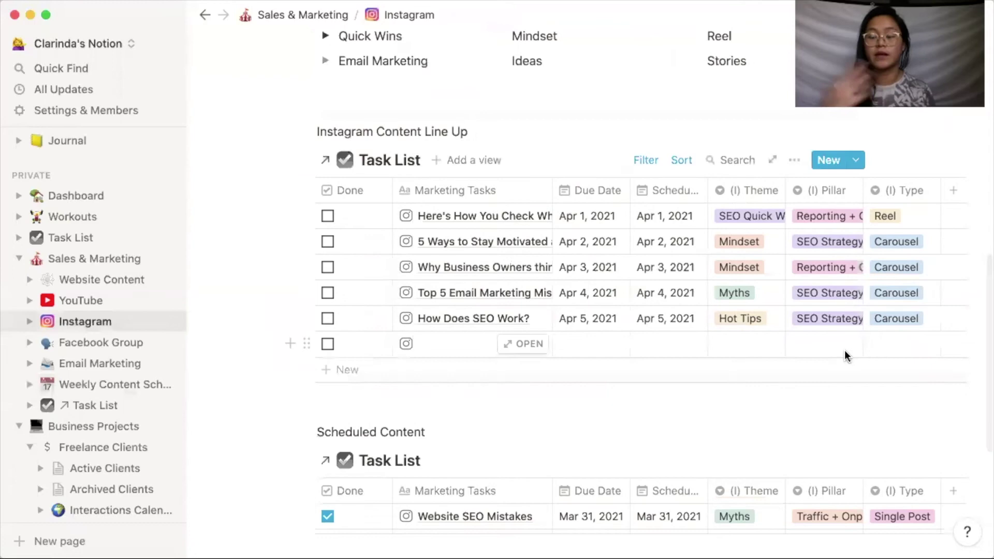
{"action": "left_click", "coordinate": [676, 343]}
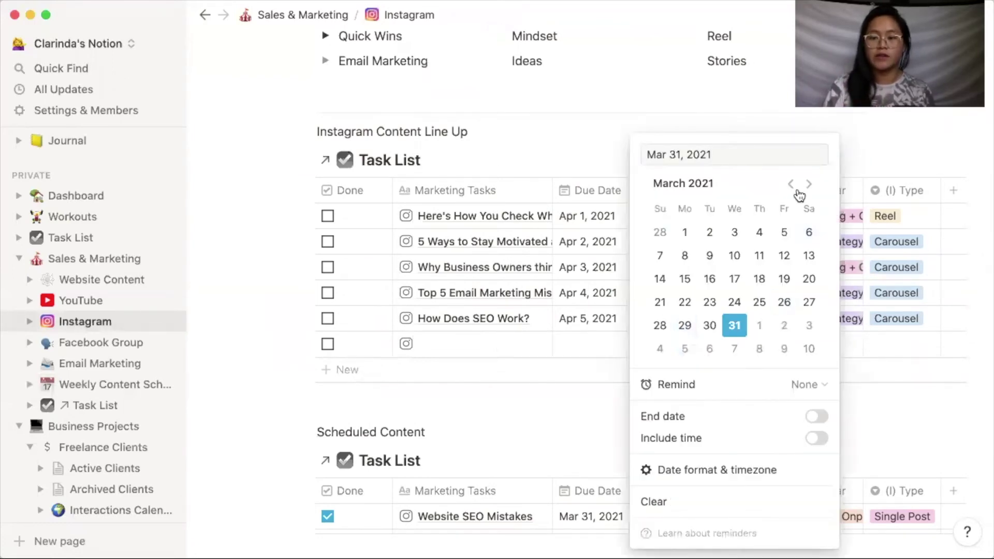
{"action": "left_click", "coordinate": [808, 185]}
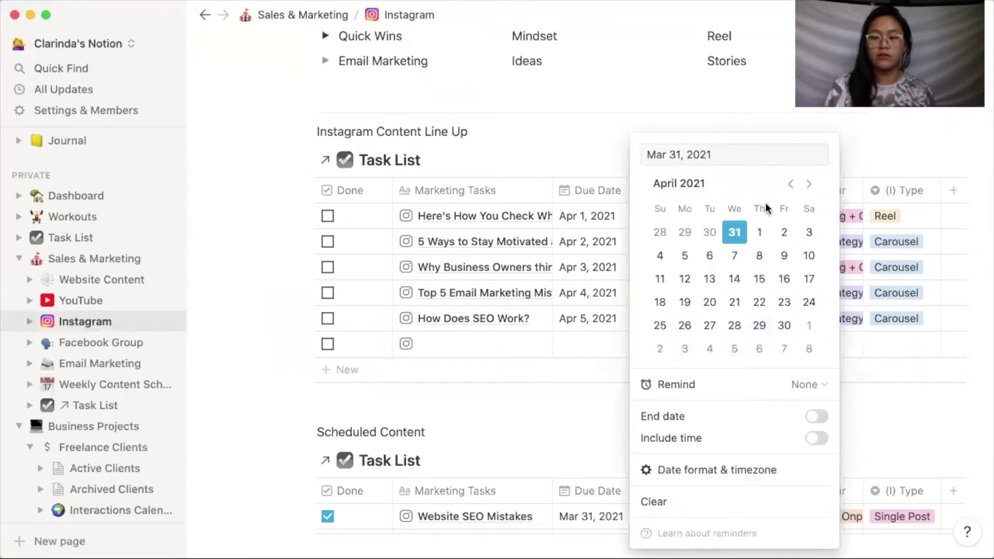
{"action": "left_click", "coordinate": [713, 256]}
{"action": "key", "text": "Escape"}
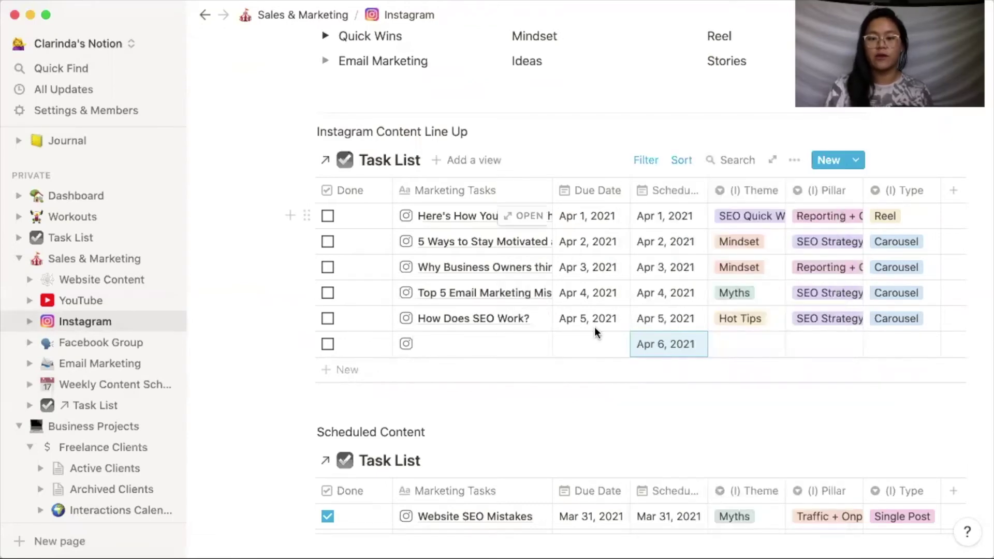
- Set the untitled Instagram entry's due date to Apr 6, 2021
{"action": "left_click", "coordinate": [589, 349]}
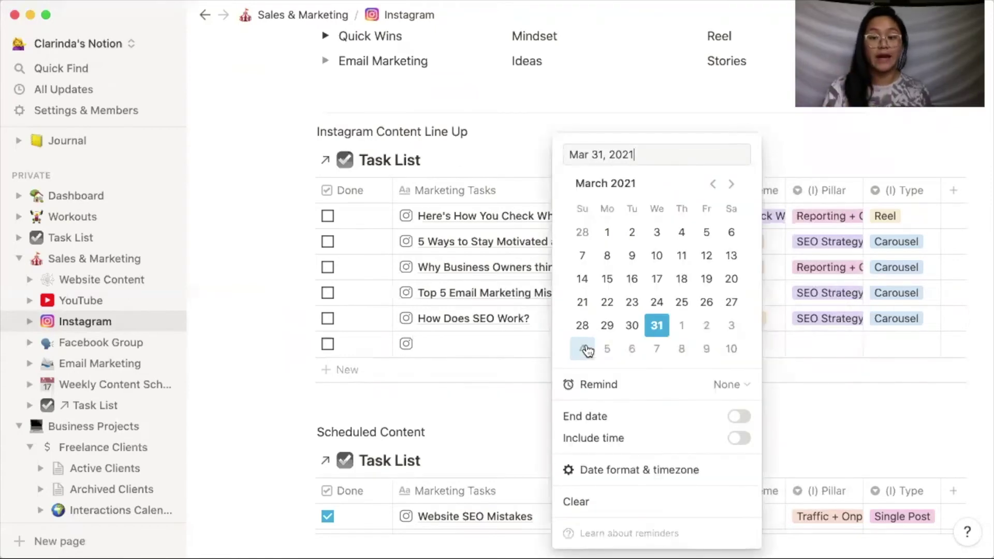
{"action": "left_click", "coordinate": [735, 189]}
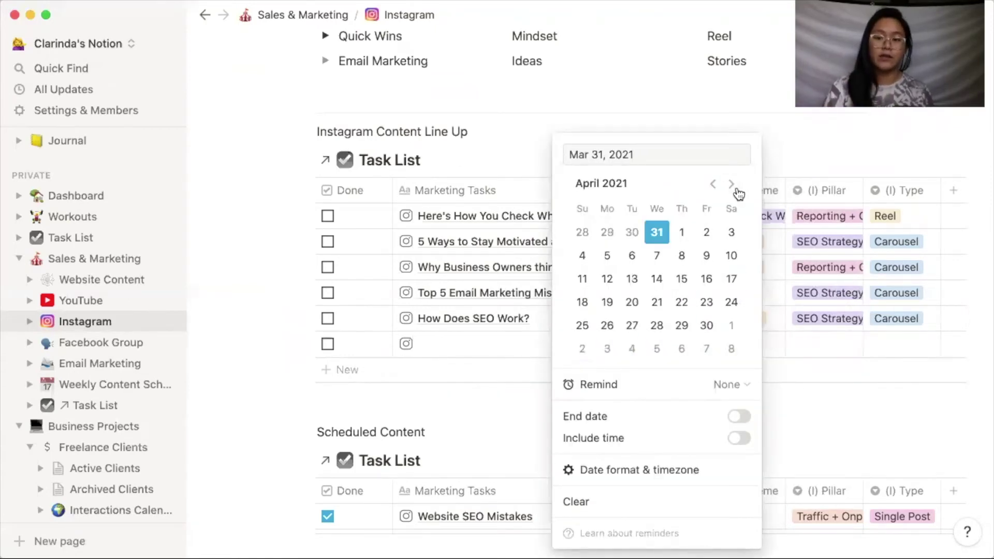
{"action": "left_click", "coordinate": [633, 255]}
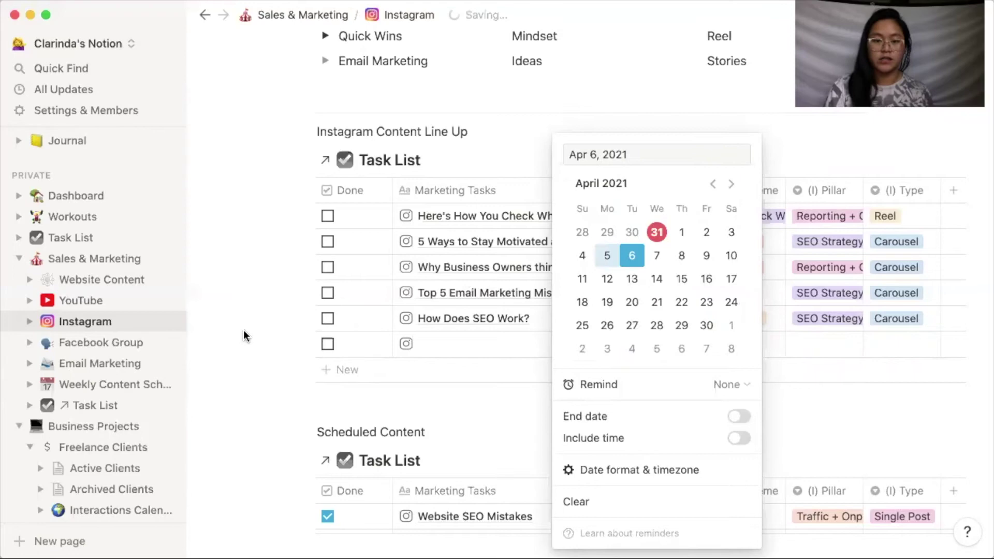
{"action": "left_click", "coordinate": [272, 346]}
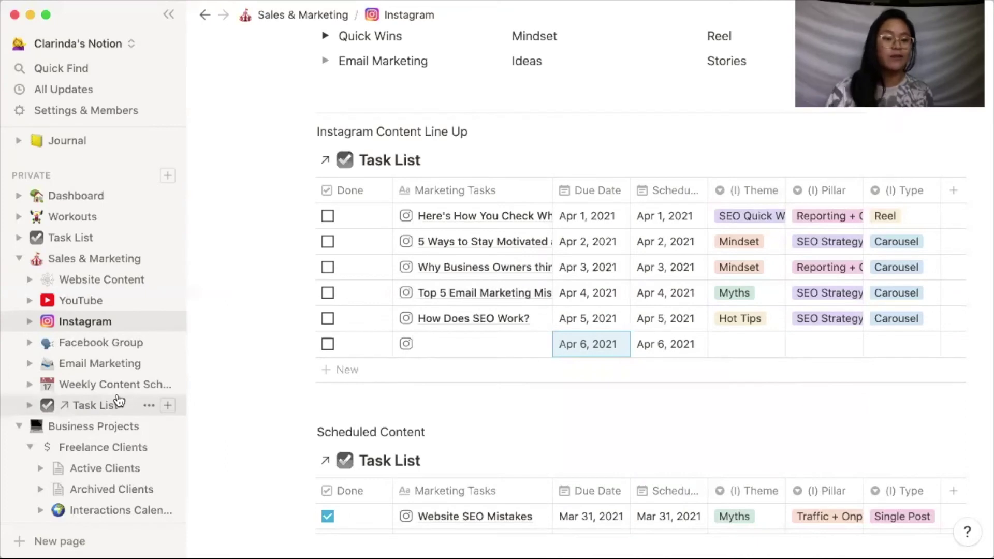
- Open the March 2021 workout from the Workouts page and review the Day 1 and Day 2 routines, collapsing each one again
{"action": "scroll", "coordinate": [118, 402], "scroll_direction": "down", "scroll_amount": 3}
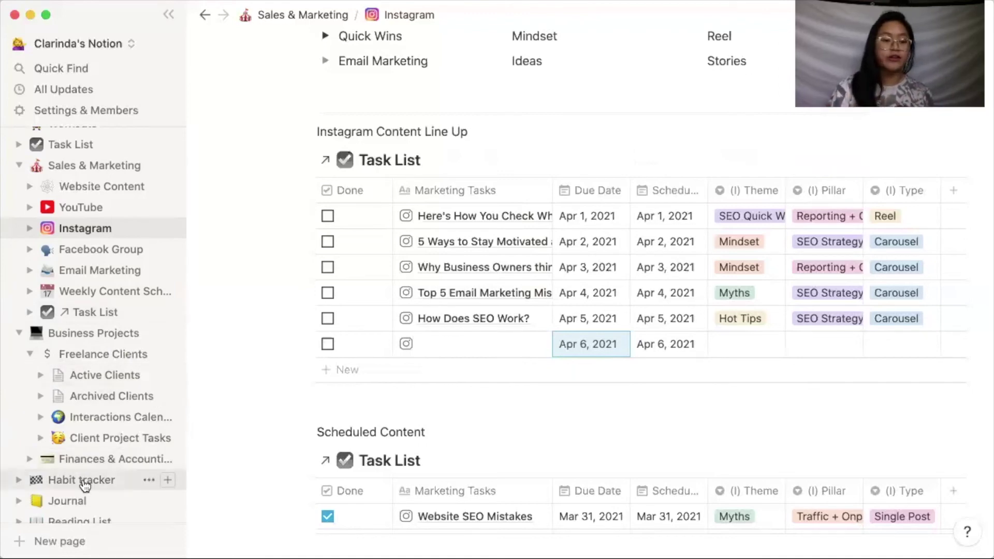
{"action": "scroll", "coordinate": [84, 484], "scroll_direction": "down", "scroll_amount": 2}
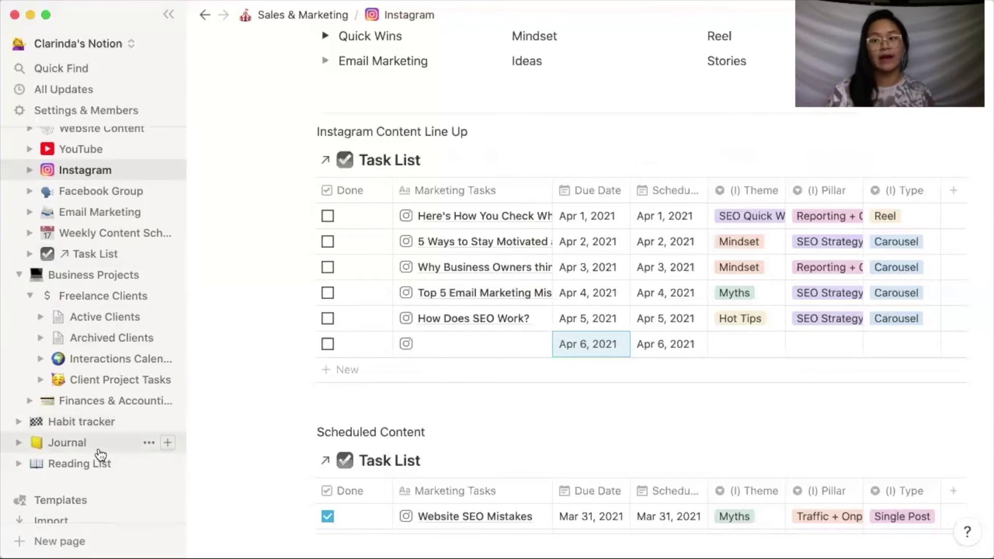
{"action": "scroll", "coordinate": [26, 311], "scroll_direction": "up", "scroll_amount": 5}
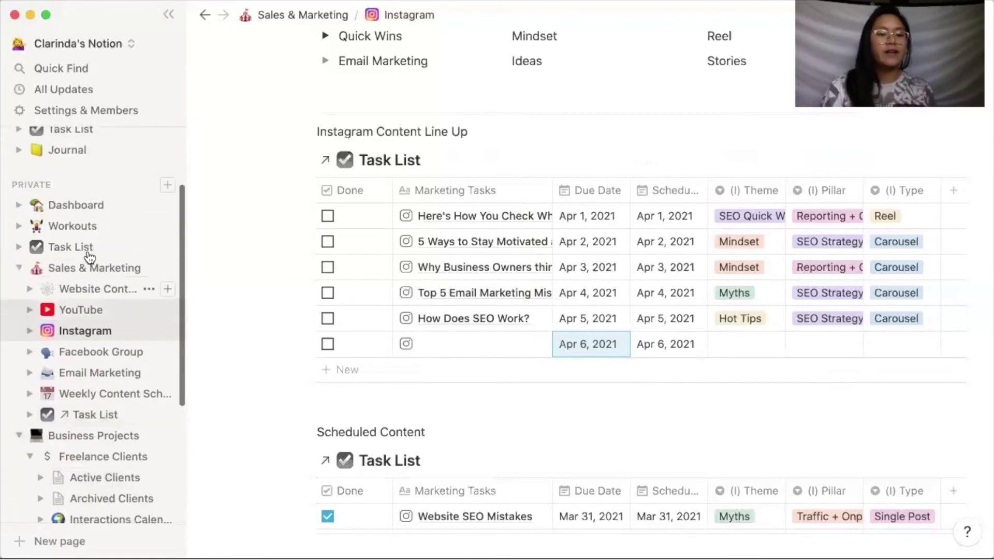
{"action": "left_click", "coordinate": [65, 228]}
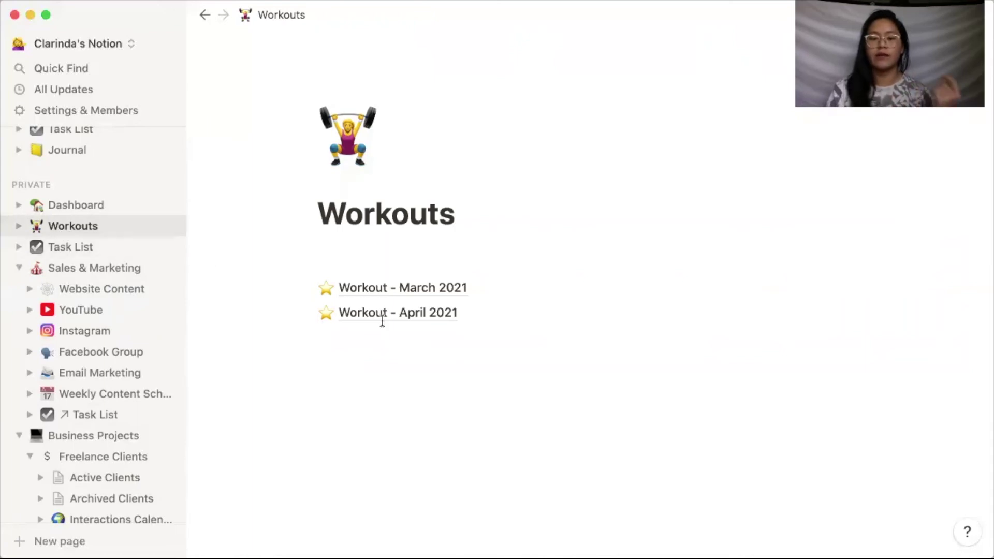
{"action": "left_click", "coordinate": [417, 290]}
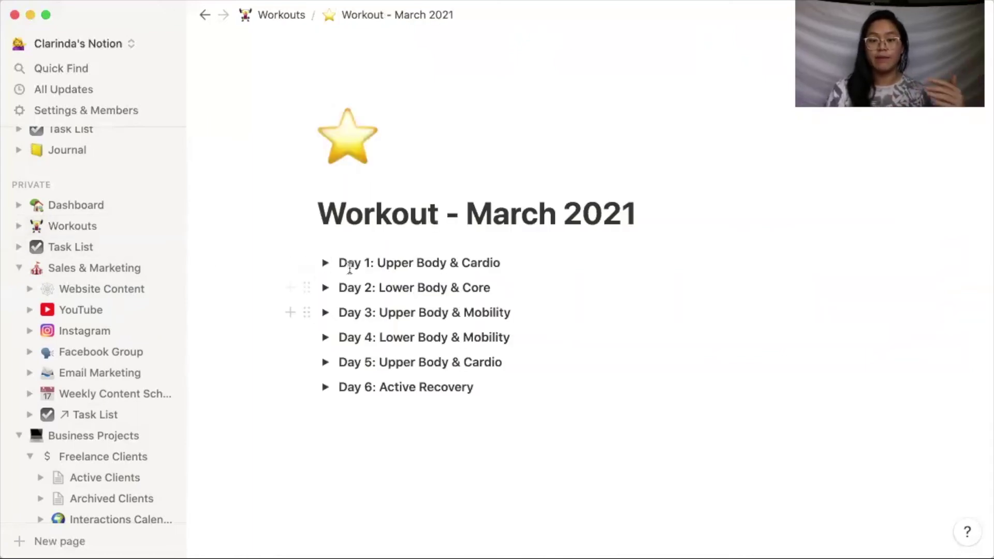
{"action": "left_click", "coordinate": [326, 263]}
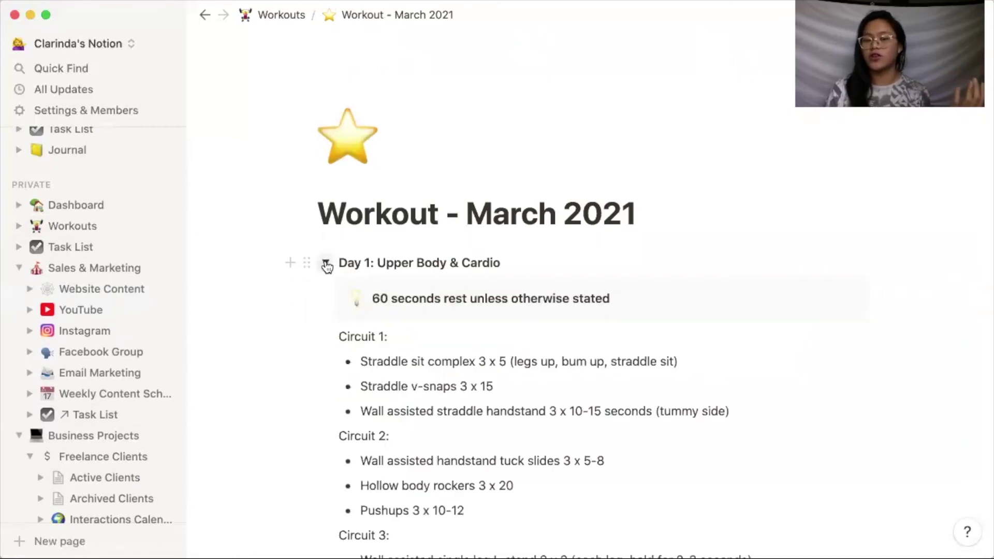
{"action": "left_click", "coordinate": [326, 263]}
{"action": "left_click", "coordinate": [326, 289]}
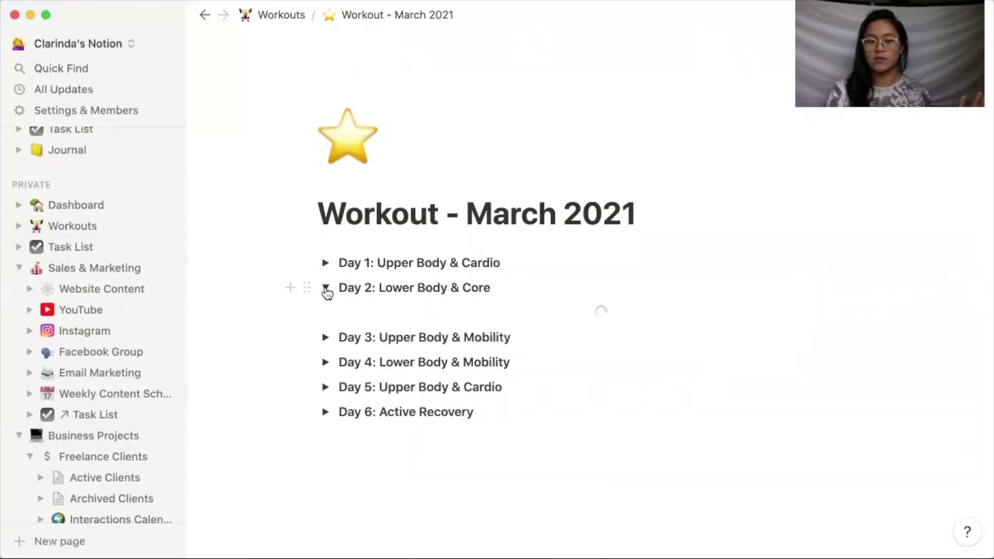
{"action": "left_click", "coordinate": [325, 289]}
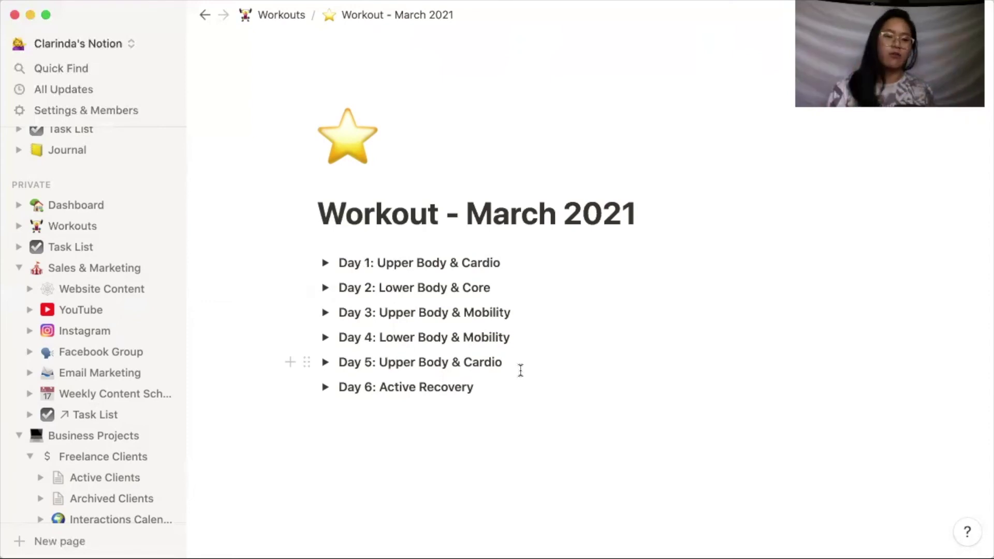
- Return to the favorited Dashboard and look over its Habit tracker, Journal and Task List sections
{"action": "scroll", "coordinate": [105, 357], "scroll_direction": "up", "scroll_amount": 4}
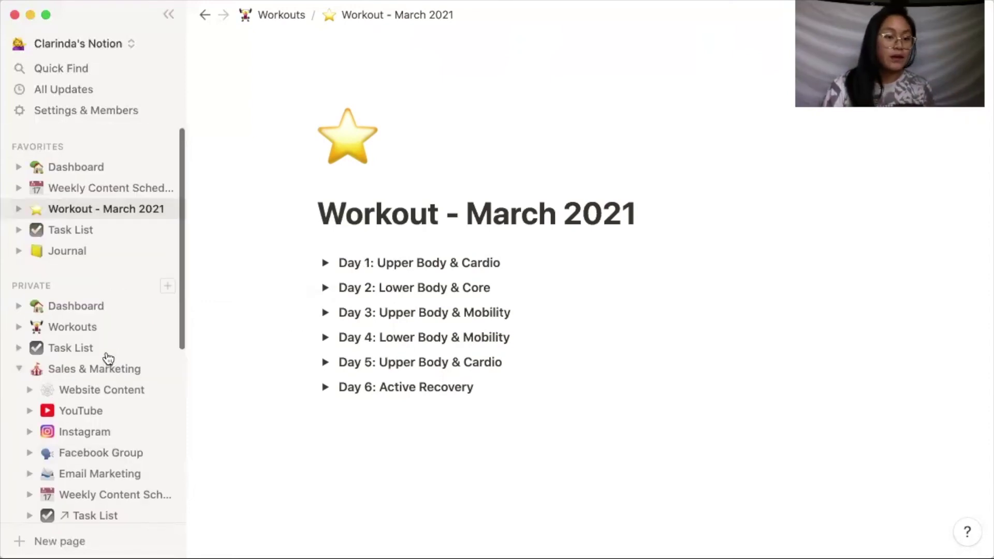
{"action": "left_click", "coordinate": [71, 166]}
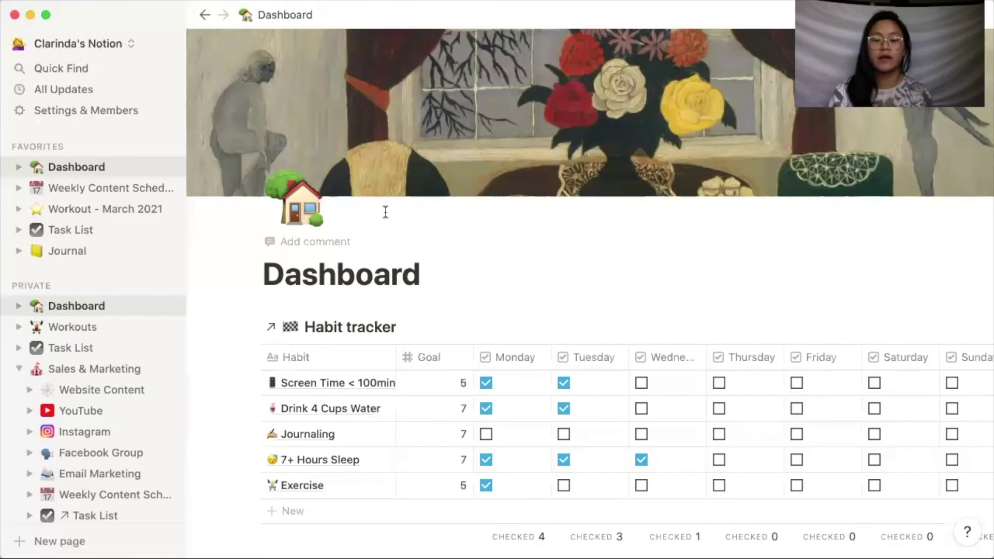
{"action": "scroll", "coordinate": [513, 374], "scroll_direction": "down", "scroll_amount": 3}
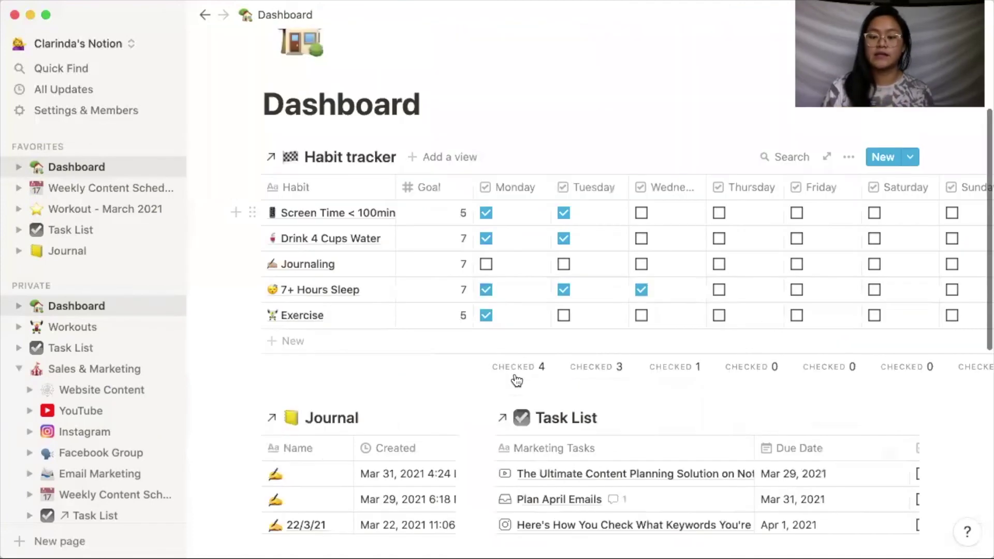